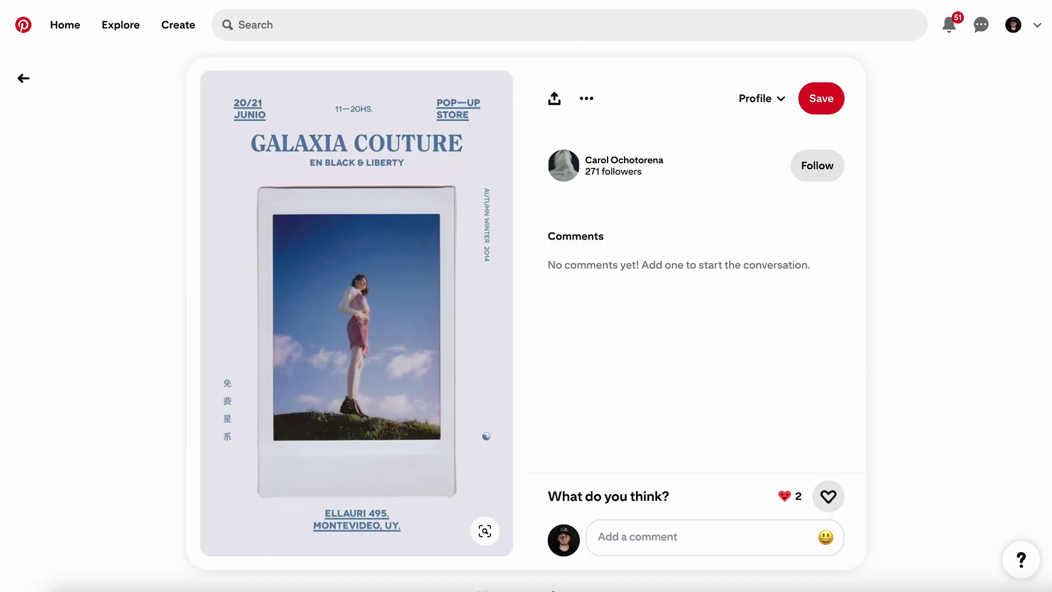
- Add the palm-tree polaroid photo from the Images library to the artboard
mouse_move(407, 128)
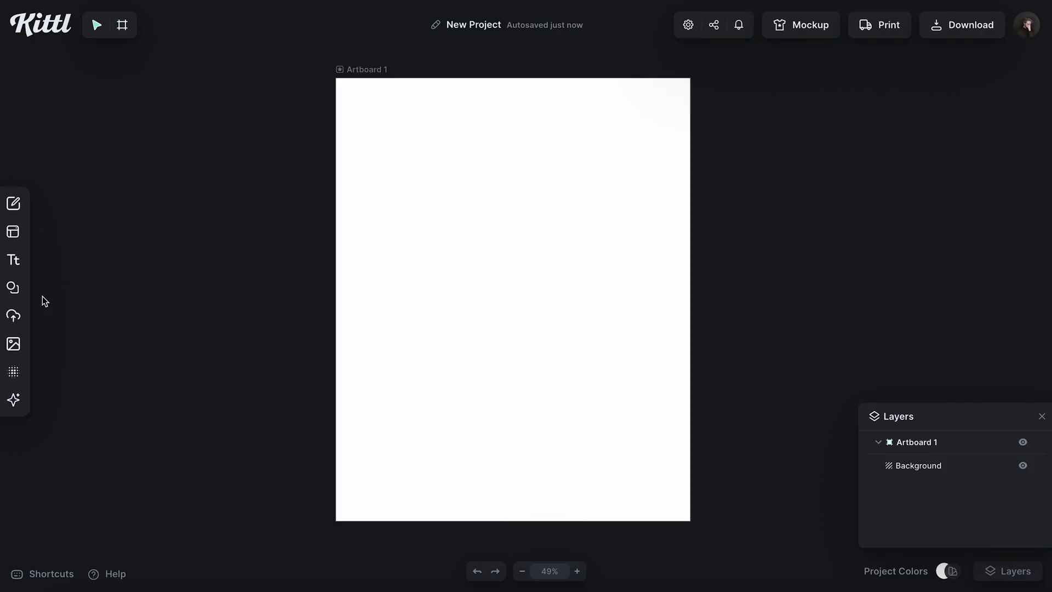
left_click(13, 345)
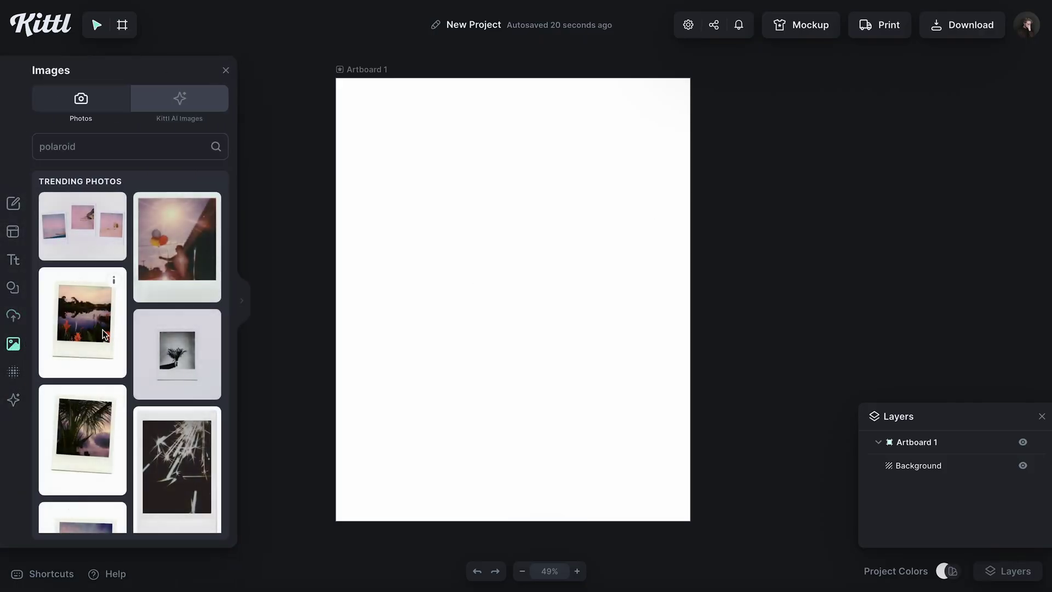
scroll(115, 332, "down", 2)
left_click(84, 363)
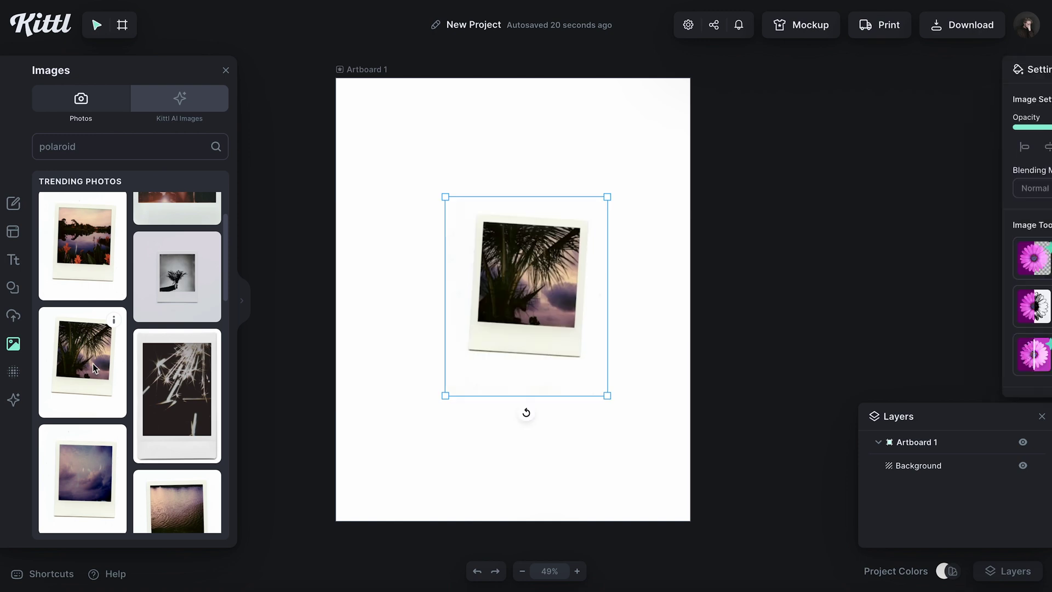
- Tilt the polaroid about -4° and enlarge it to nearly fill the artboard
left_click_drag(527, 417, 535, 419)
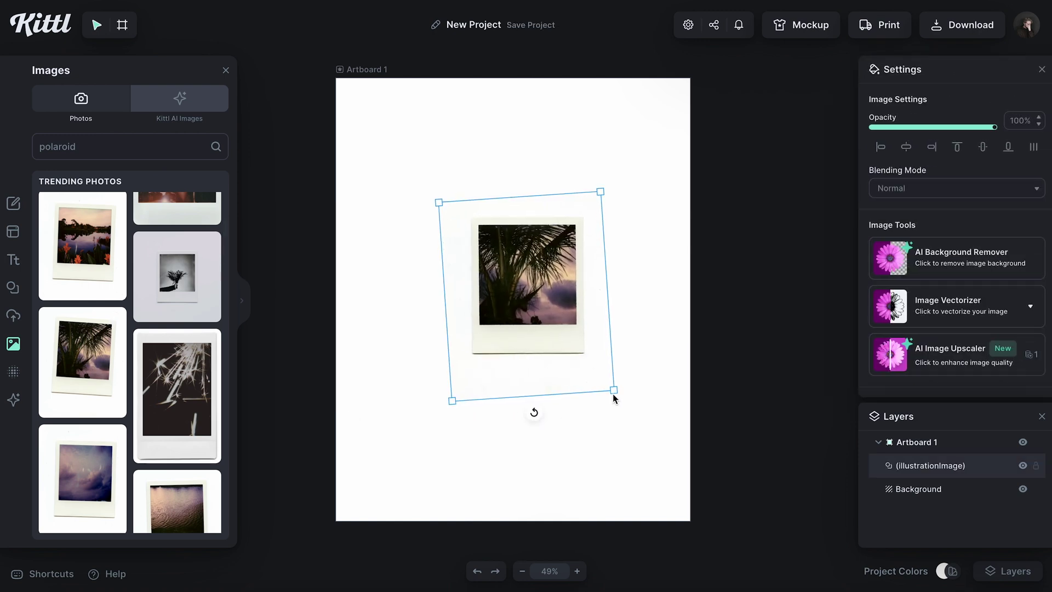
left_click_drag(615, 391, 590, 406)
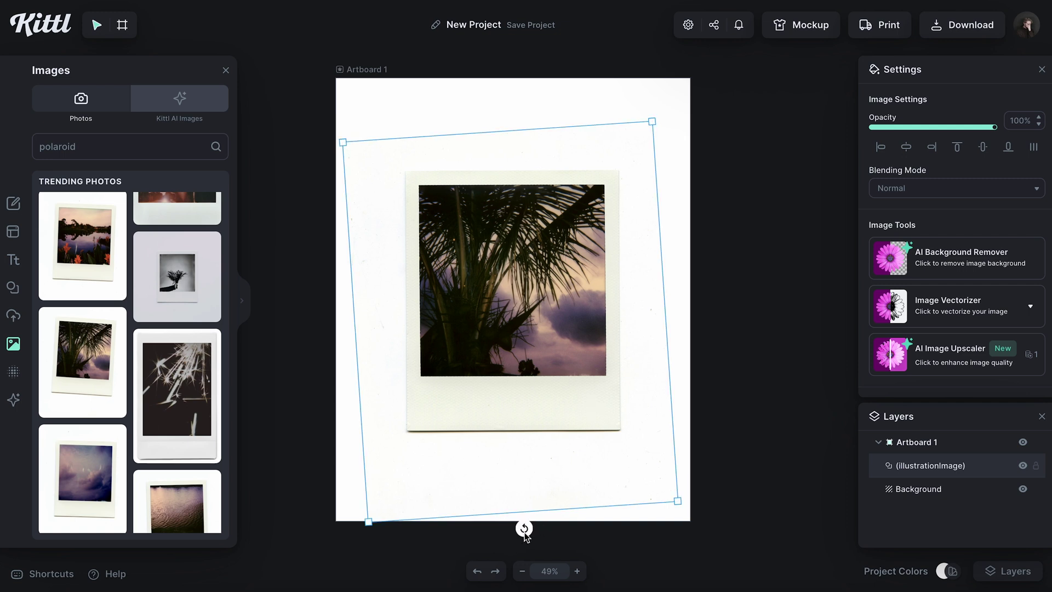
left_click_drag(524, 533, 525, 537)
left_click(744, 374)
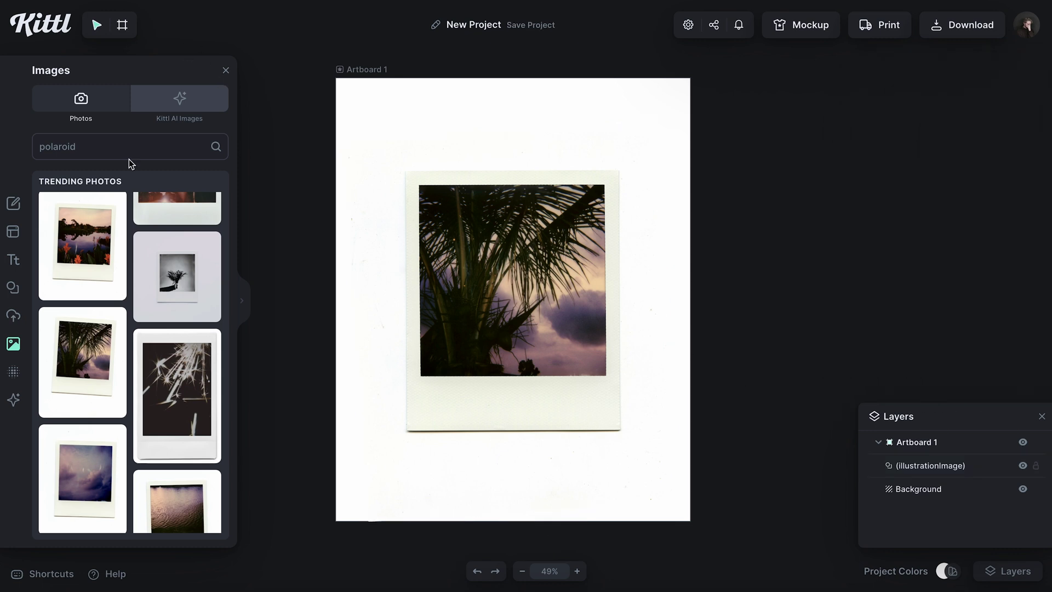
- Search Images for 'film' and add the pink flower photo beside the polaroid
scroll(82, 230, "up", 2)
double_click(86, 146)
type("film photo")
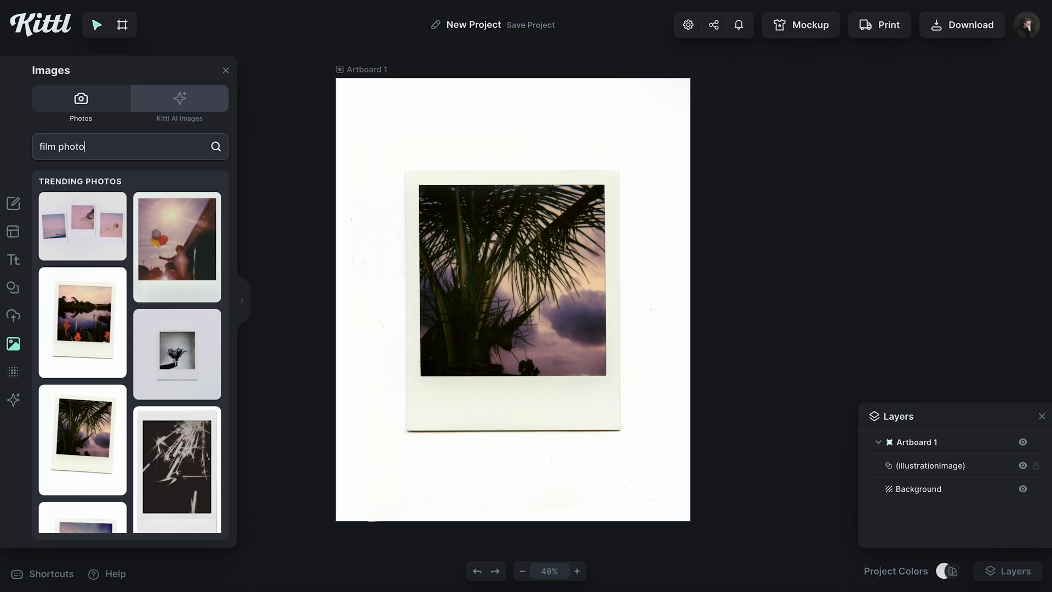
key("Return")
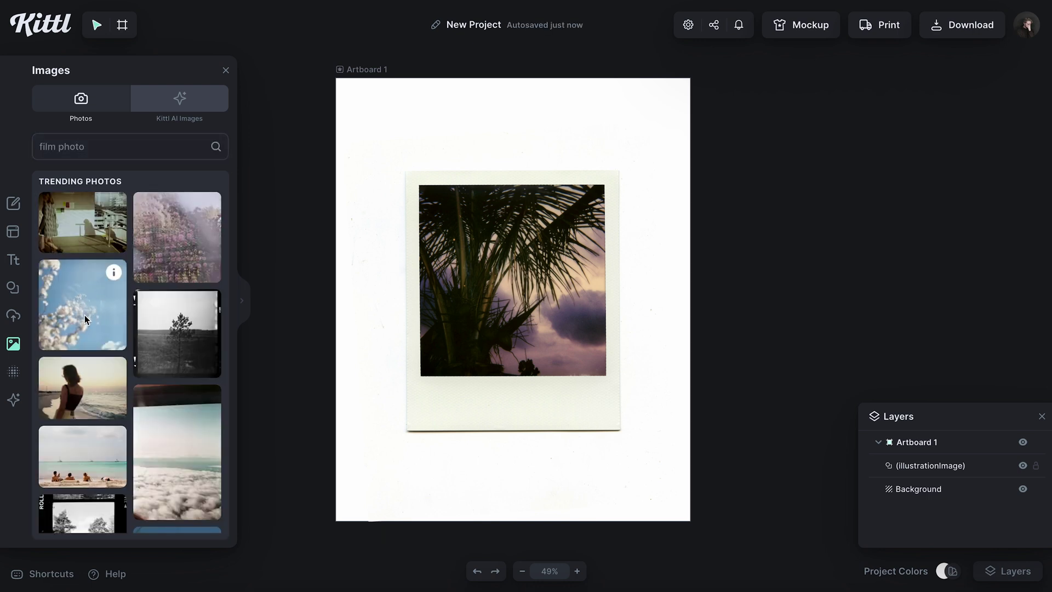
left_click(198, 246)
left_click_drag(609, 303, 819, 326)
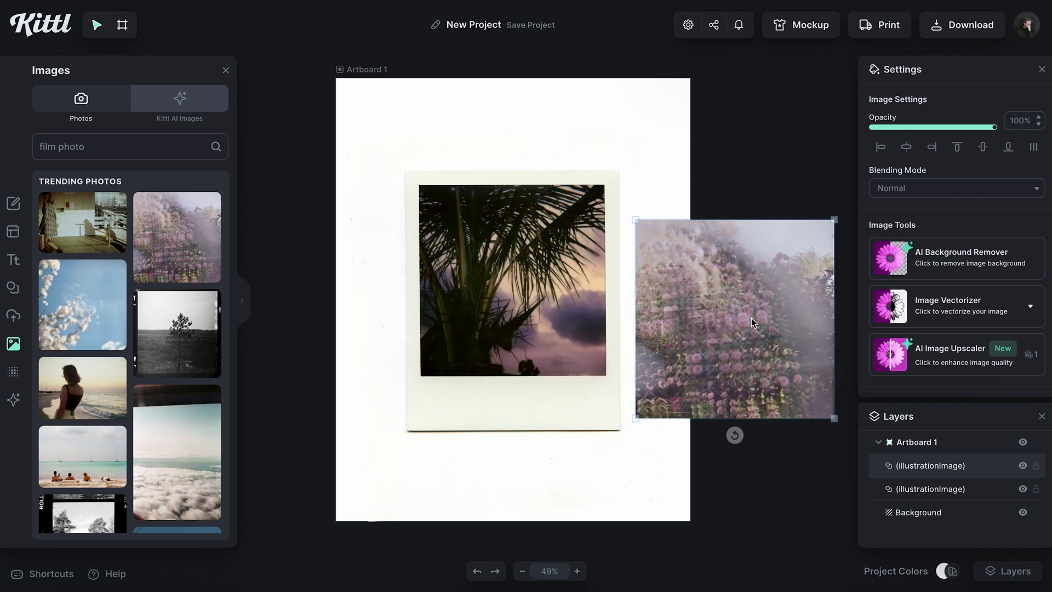
- Fit a rectangle mask to the polaroid's picture window and drop the flower photo into it
left_click(12, 288)
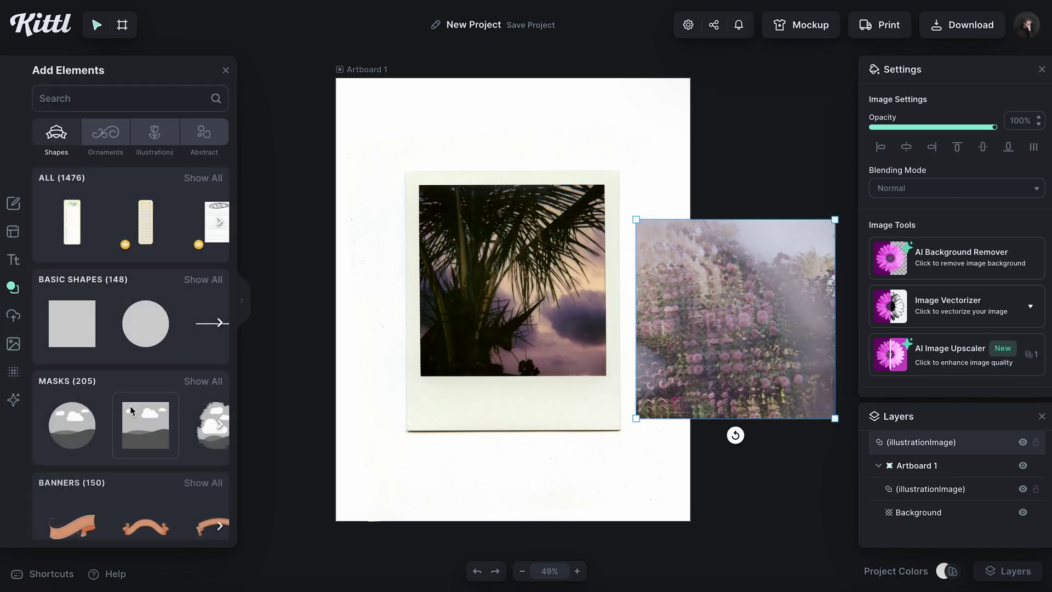
left_click_drag(146, 424, 456, 330)
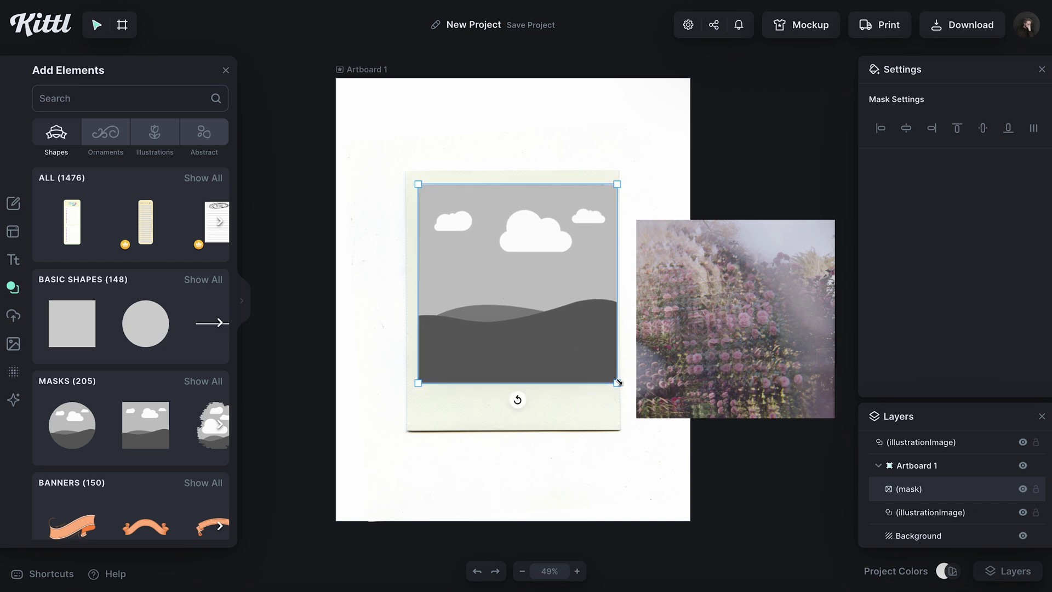
mouse_move(618, 382)
left_mouse_down()
mouse_move(595, 376)
mouse_move(608, 377)
left_mouse_up()
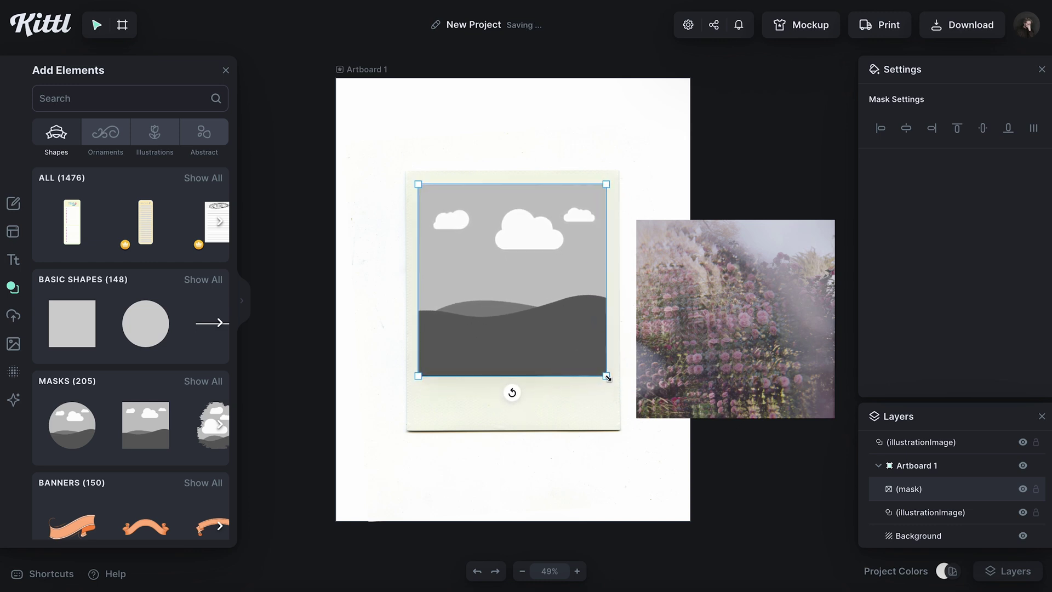
left_click_drag(749, 360, 634, 340)
left_click(721, 336)
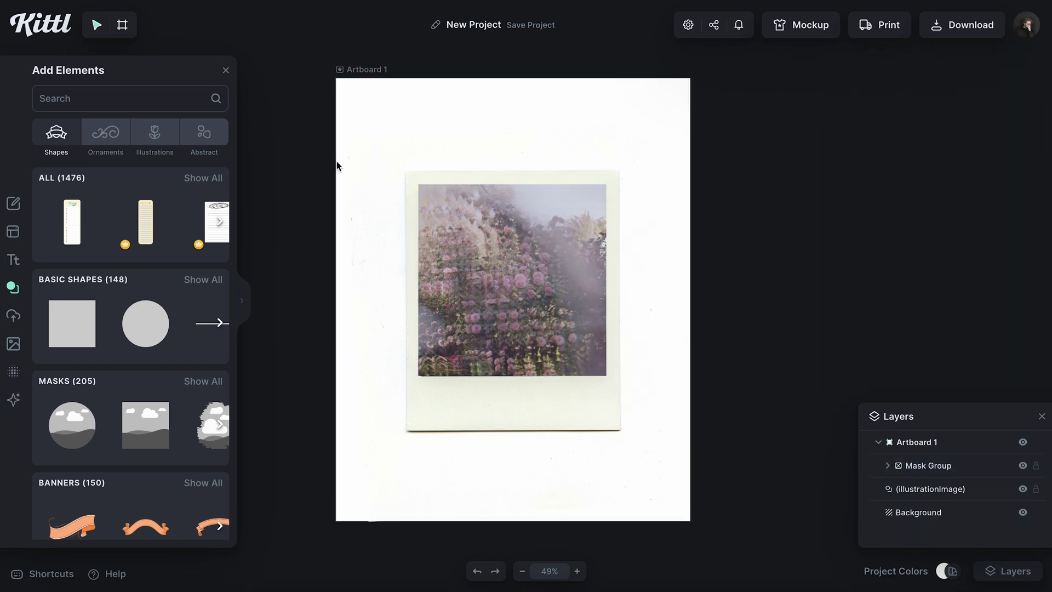
- Close the Elements library and zoom in to inspect the masked photo's edges
left_click(225, 74)
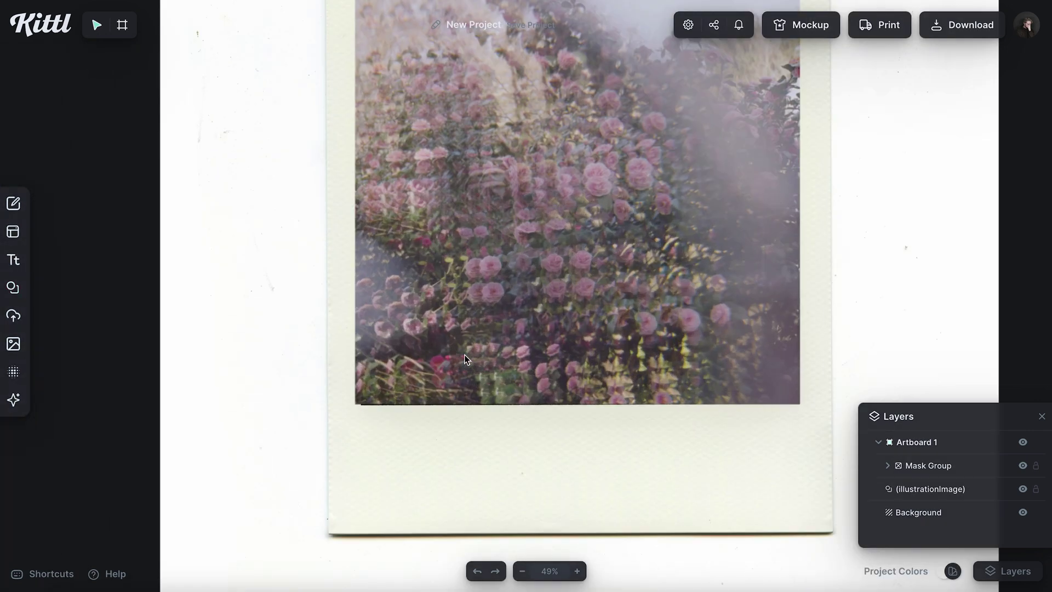
scroll(464, 354, "up", 5)
left_click(483, 367)
scroll(383, 356, "down", 2)
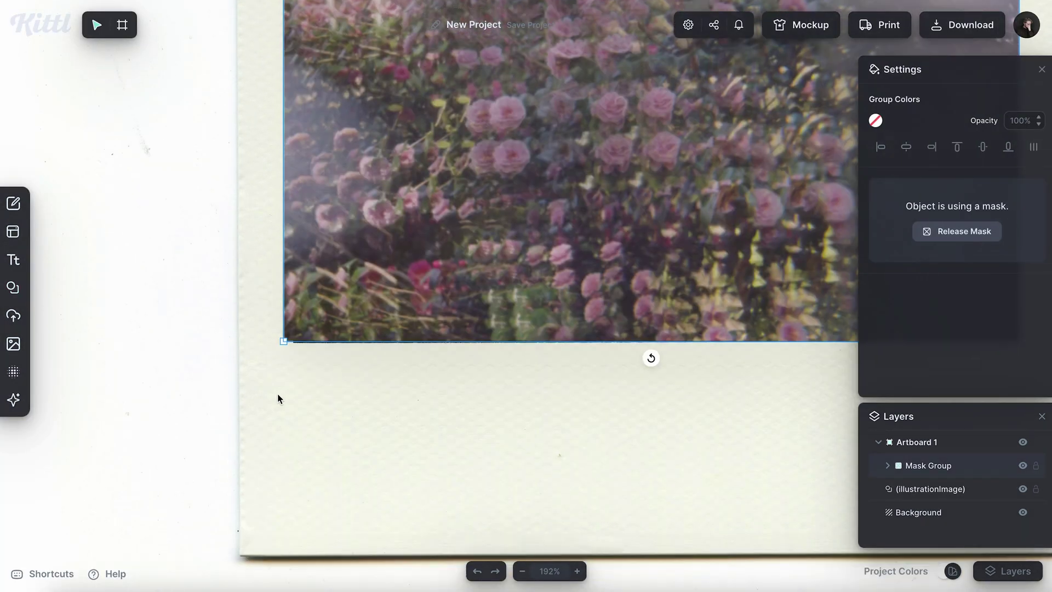
scroll(279, 342, "up", 6)
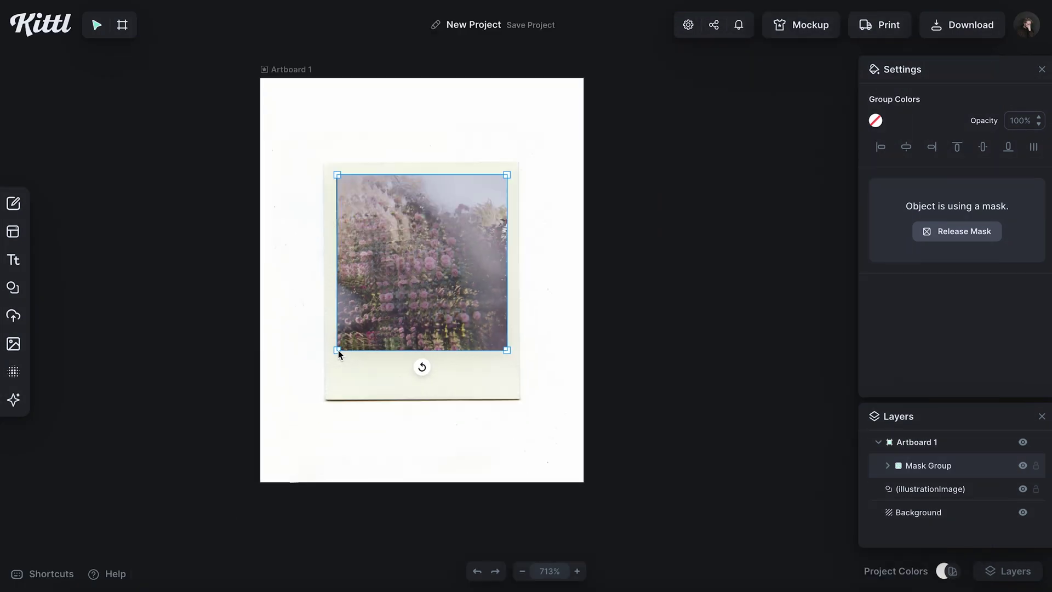
left_click(625, 287)
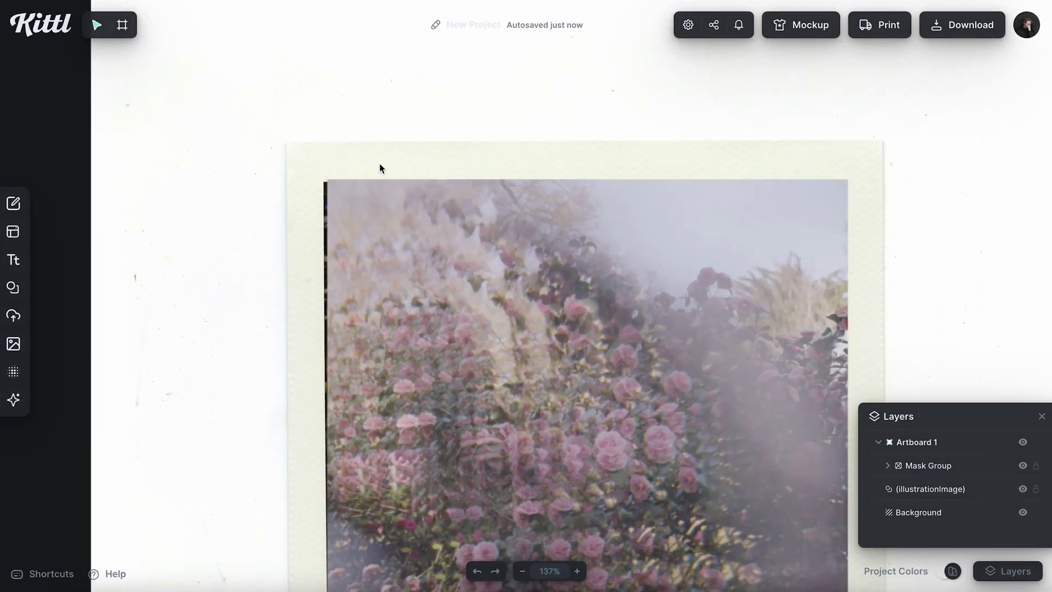
- Rotate the polaroid frame slightly so the flower photo aligns with its picture window
left_click(379, 163)
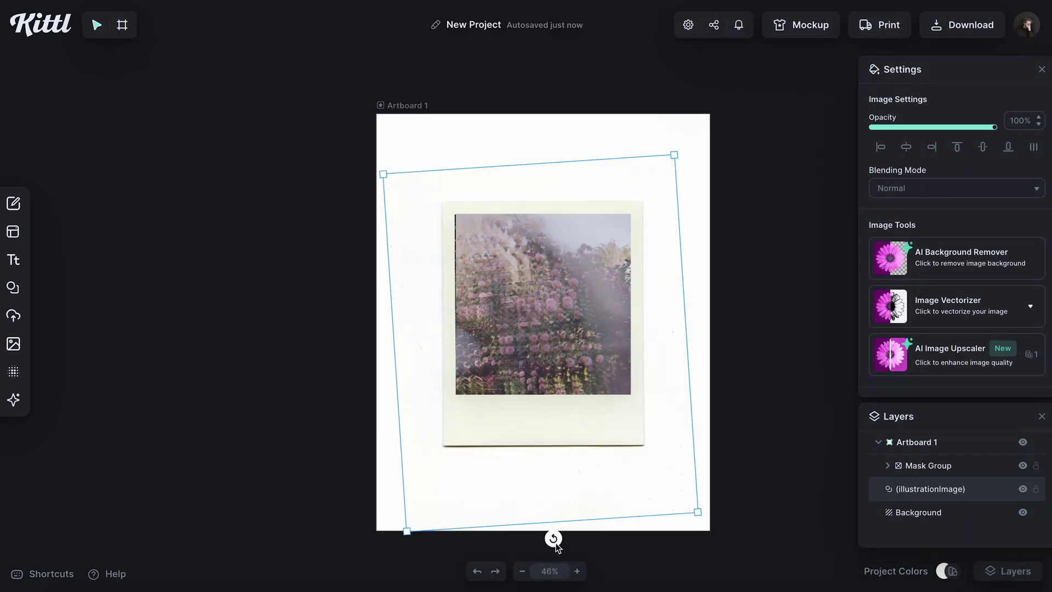
left_click_drag(556, 544, 554, 548)
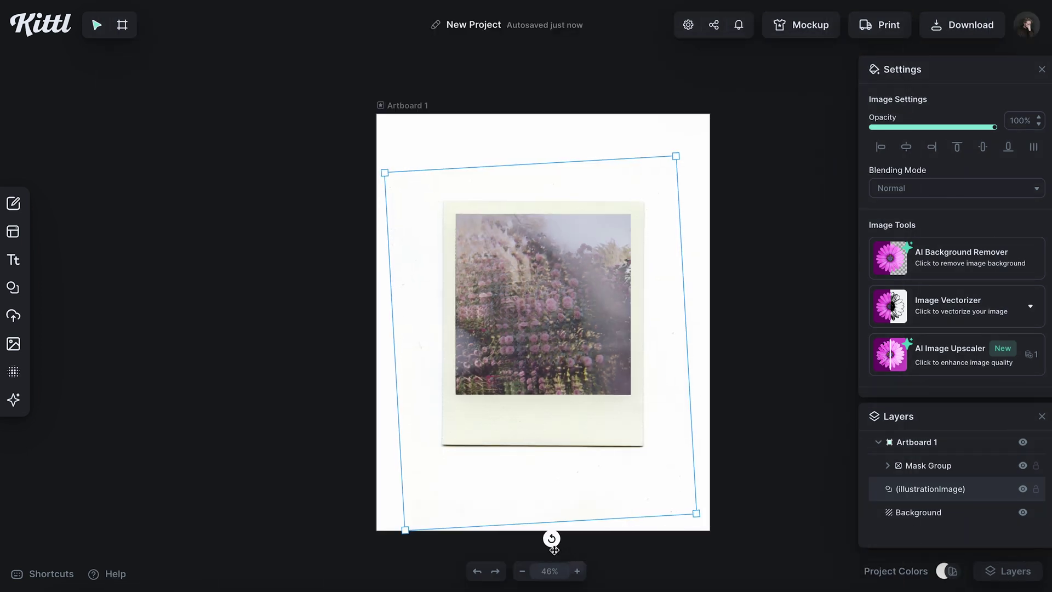
left_click(475, 235)
scroll(439, 186, "up", 5)
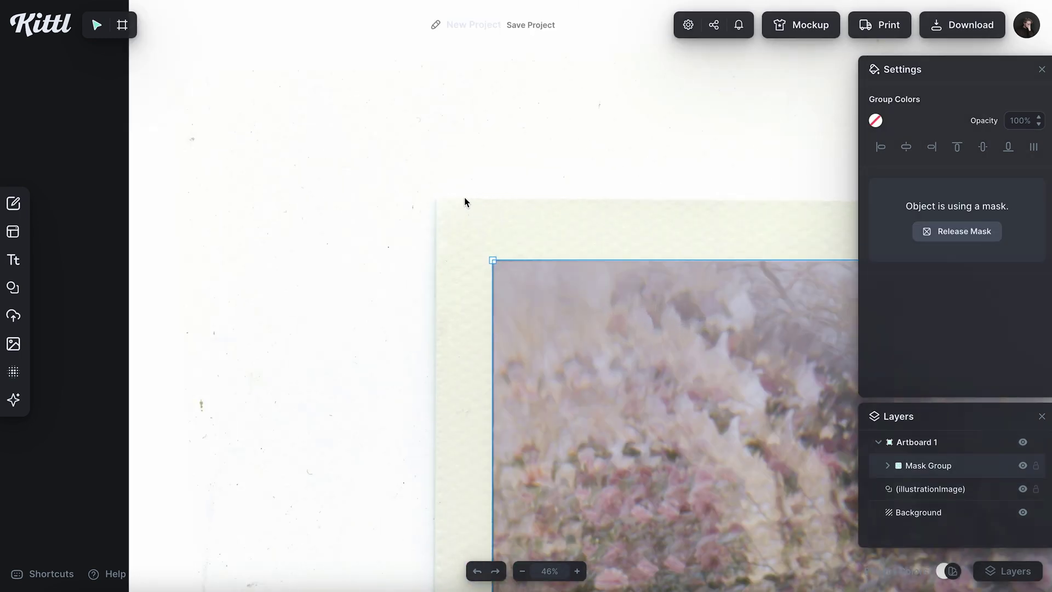
scroll(464, 202, "up", 3)
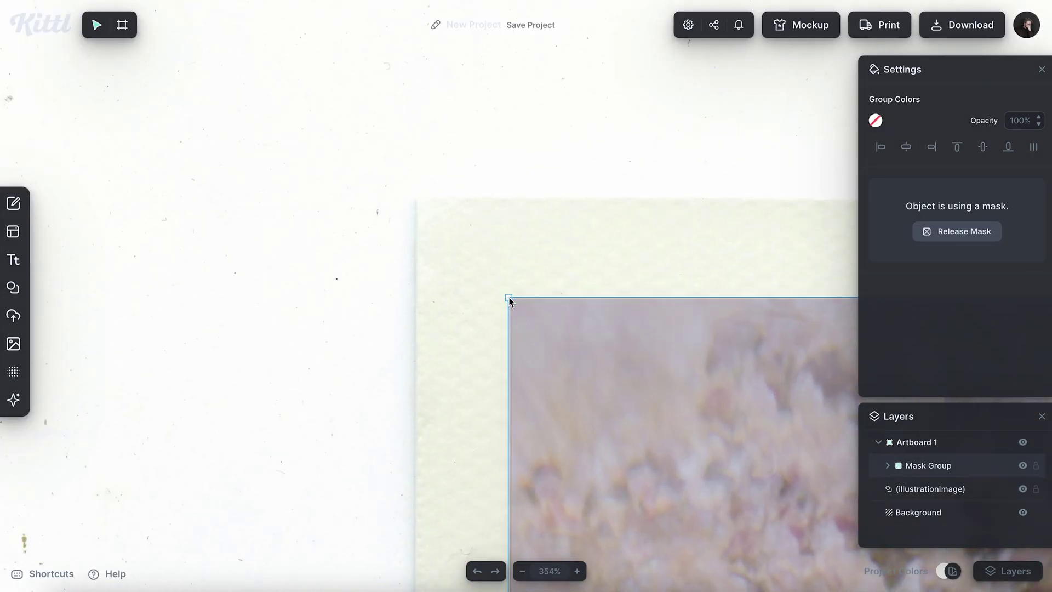
scroll(511, 302, "down", 5)
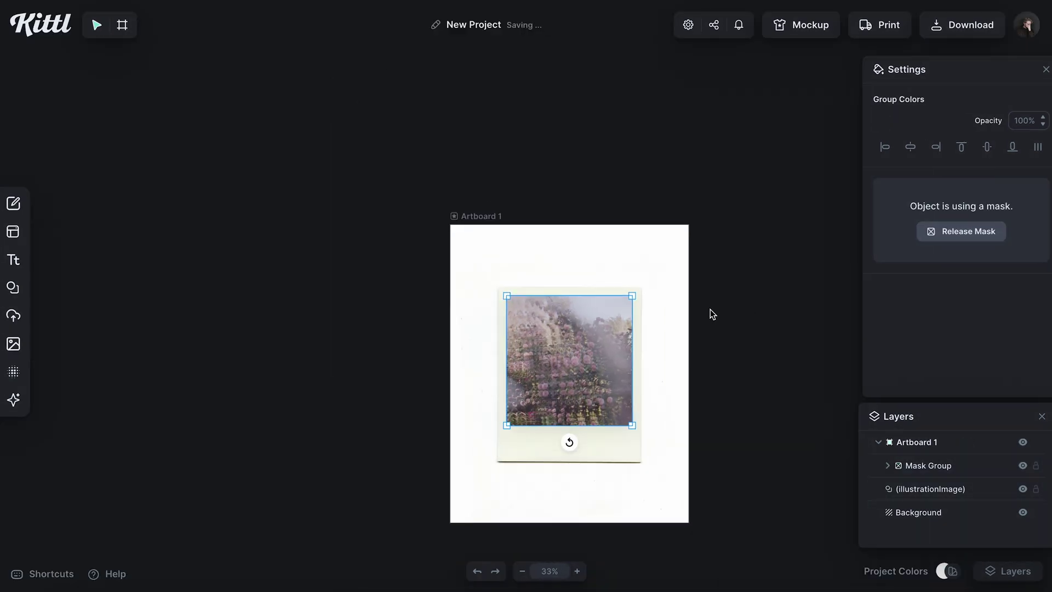
left_click(710, 309)
scroll(647, 349, "up", 3)
scroll(646, 349, "down", 2)
scroll(646, 350, "down", 3)
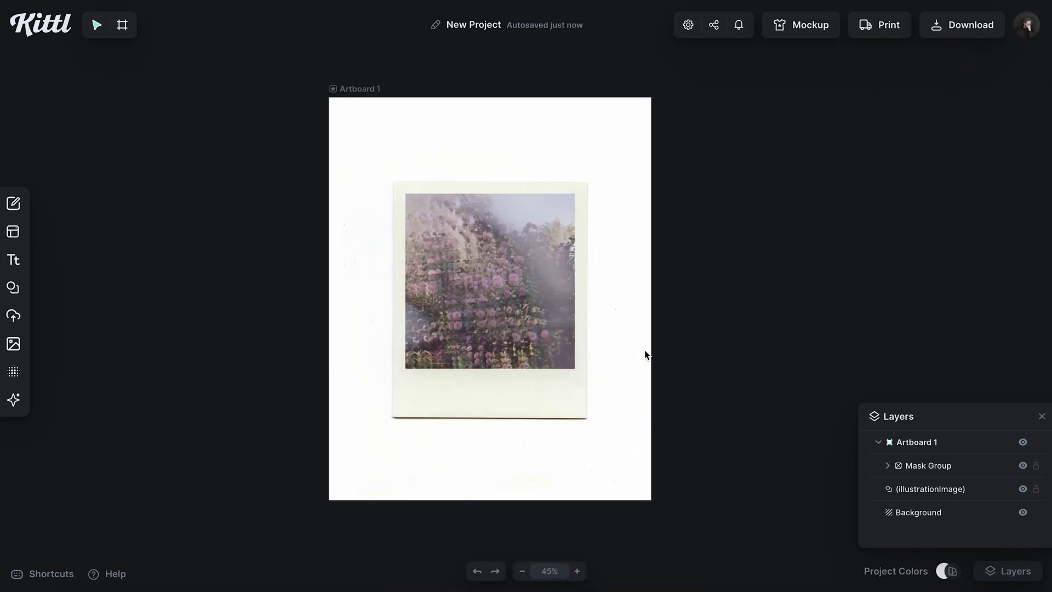
- Select the flower photo inside the mask and raise its contrast to 19%
left_click(497, 292)
left_click(498, 292)
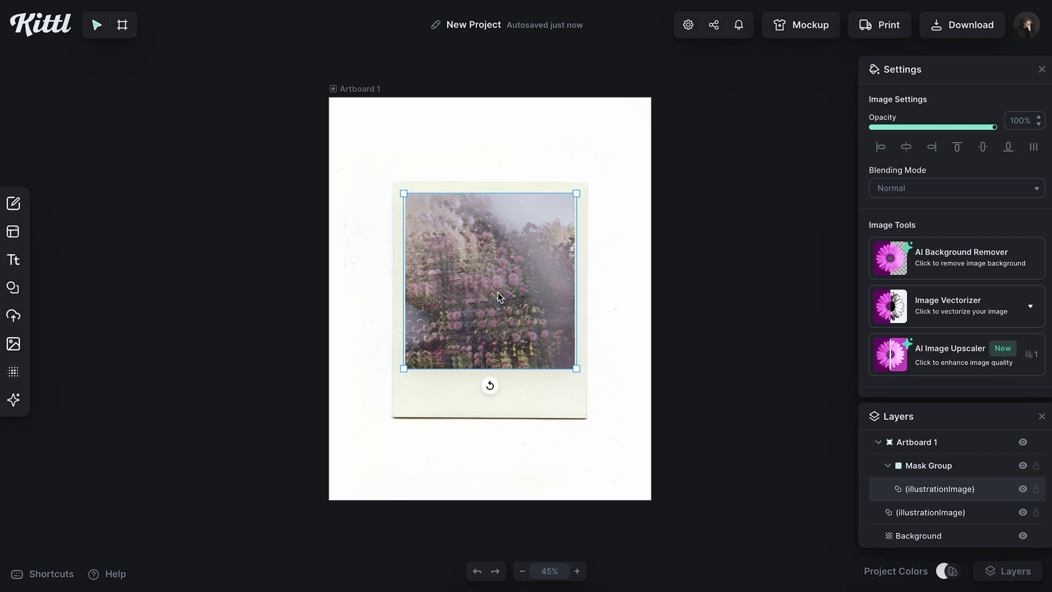
scroll(950, 312, "down", 5)
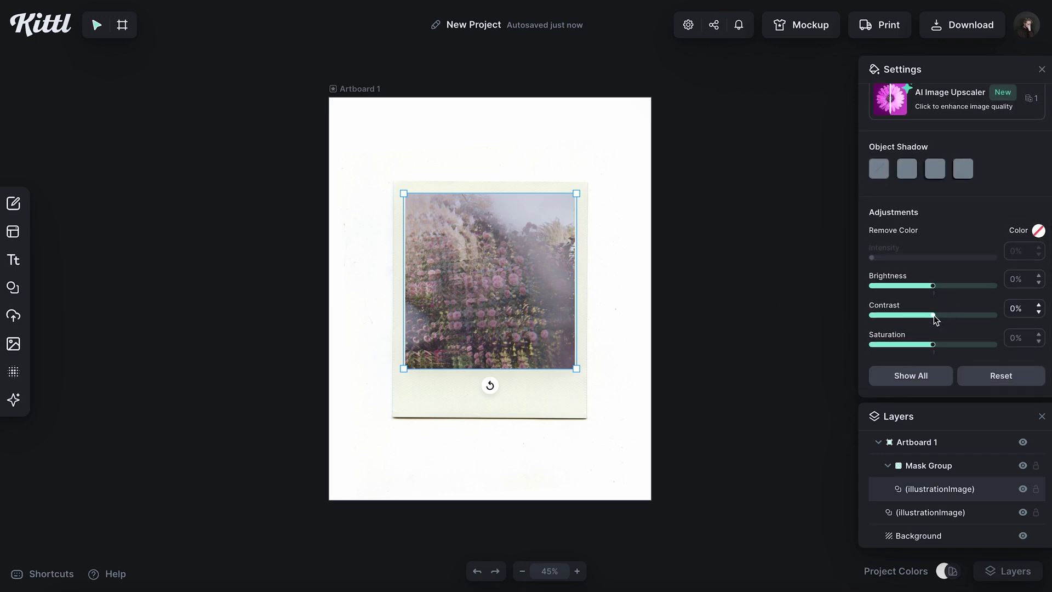
left_click_drag(933, 314, 942, 314)
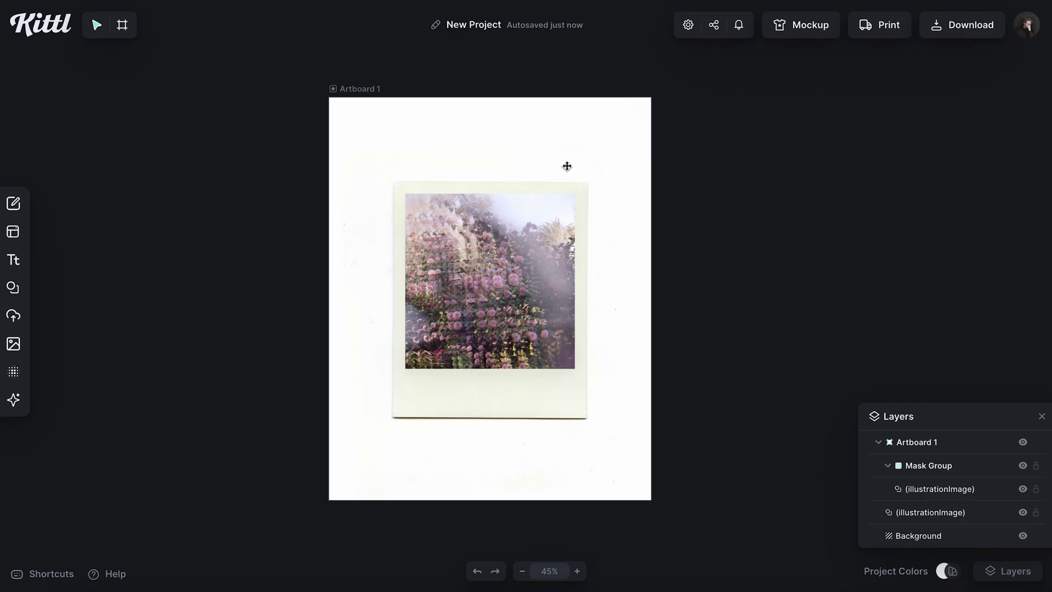
- Add an Instrument Serif headline at the artboard's top reading 'Flower Love'
key("t")
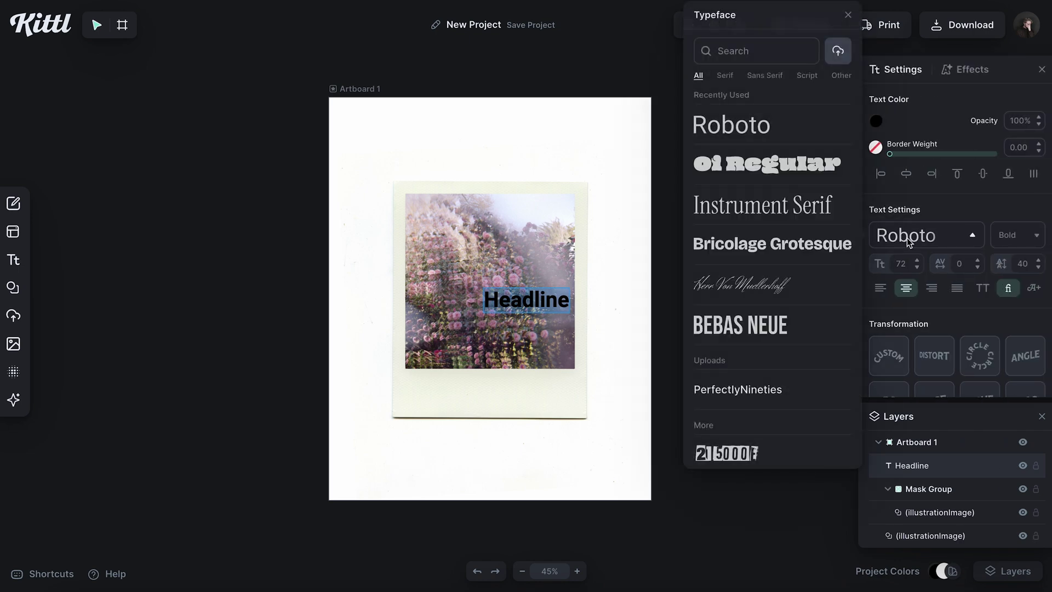
left_click(748, 214)
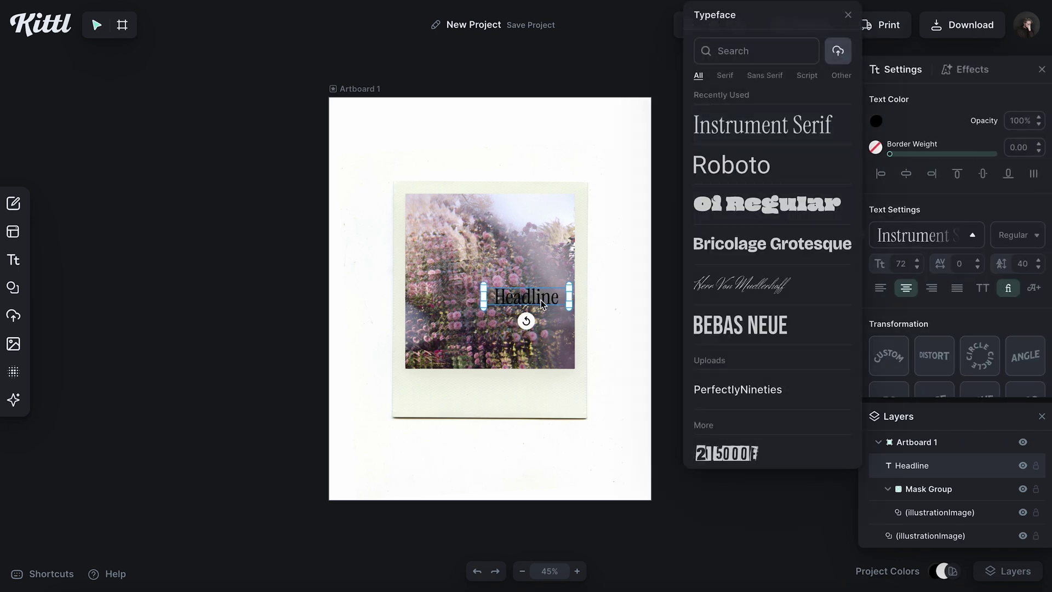
left_click_drag(541, 305, 503, 151)
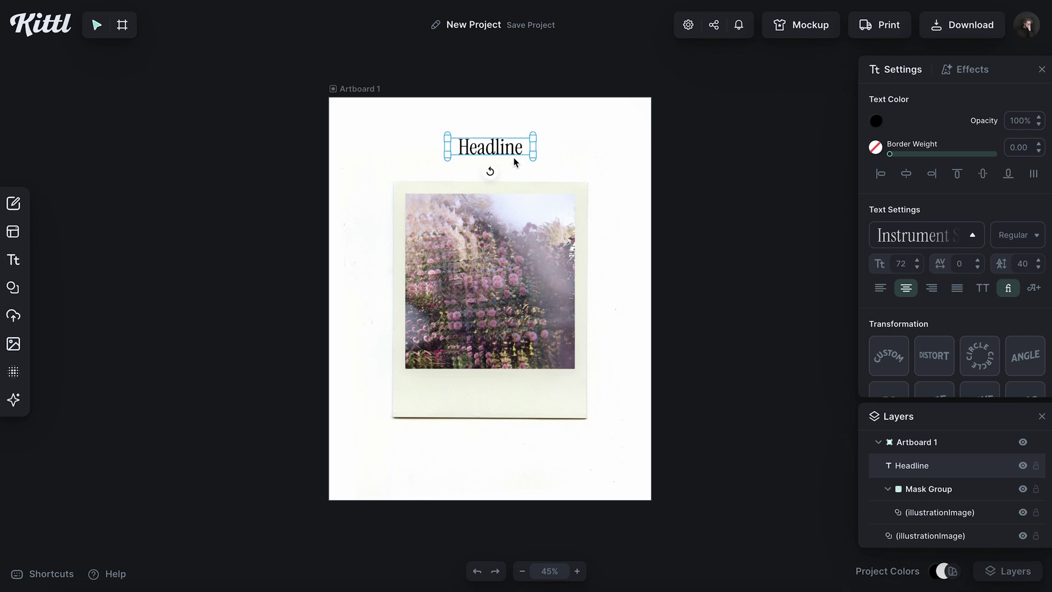
double_click(505, 153)
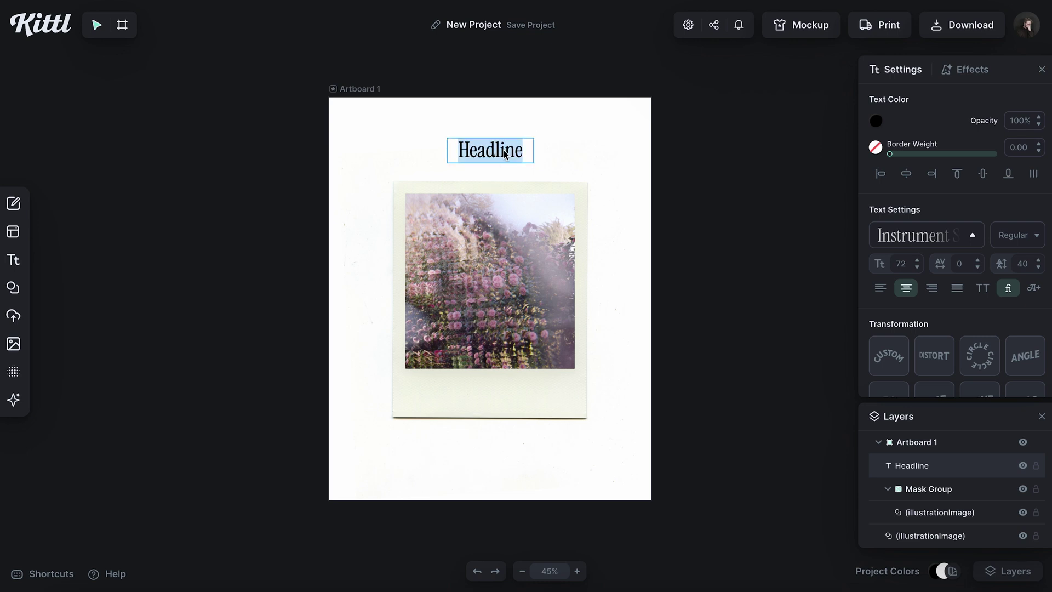
type("Flower")
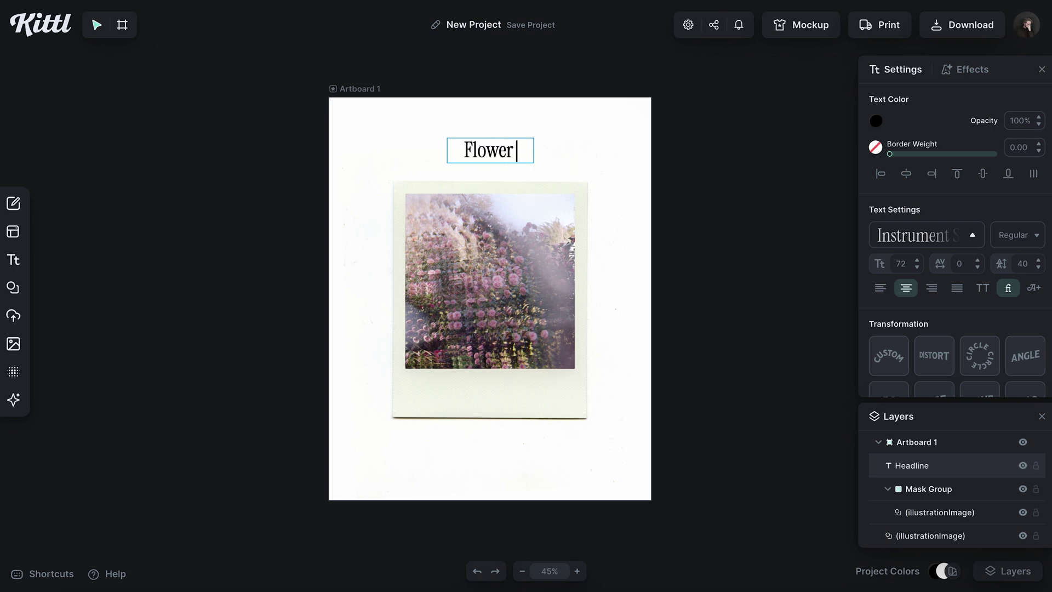
type(" Lovee")
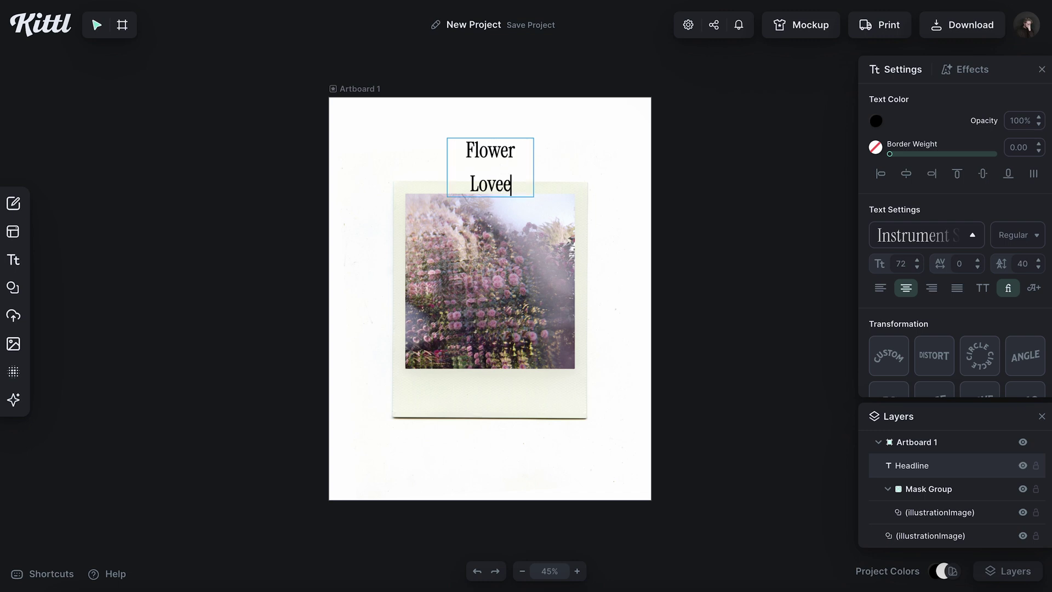
key("BackSpace")
key("Escape")
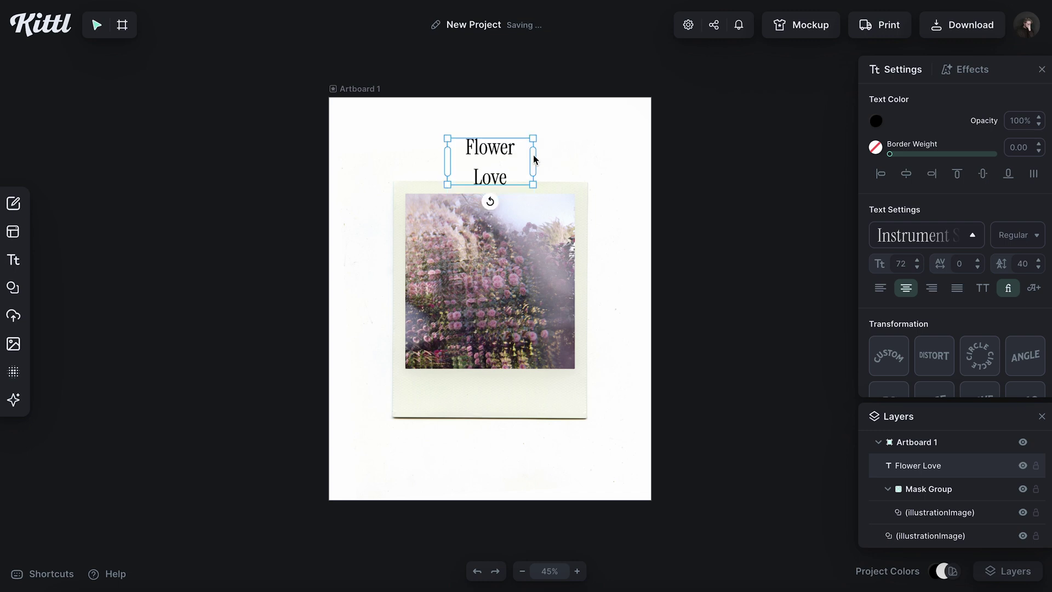
- Enlarge 'Flower Love' to size 125 on one line, centre it, and set letter spacing -40
left_click_drag(534, 160, 587, 160)
left_click_drag(523, 159, 525, 158)
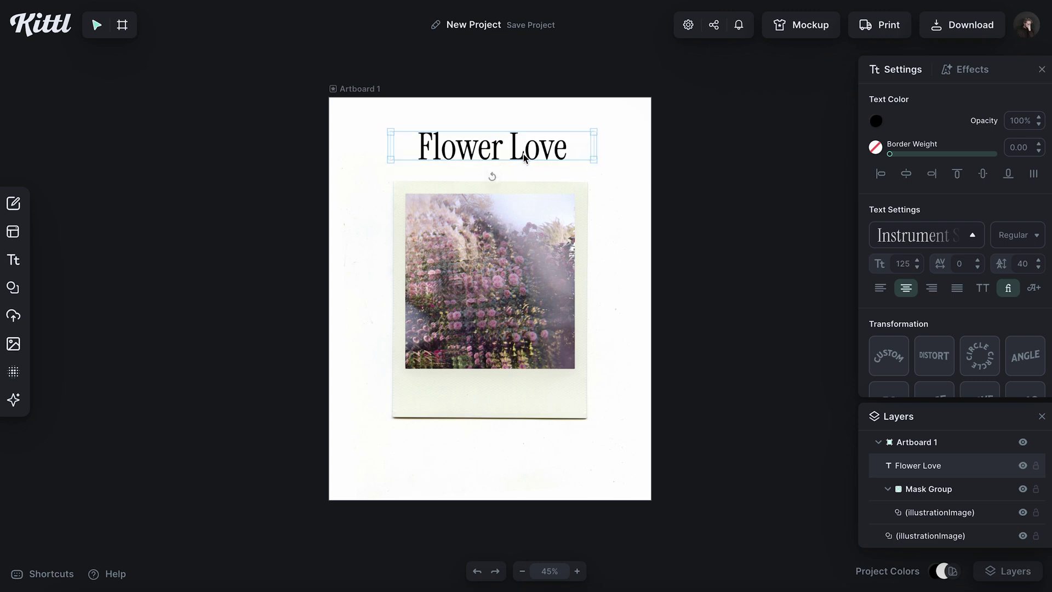
left_click(905, 175)
left_click(961, 265)
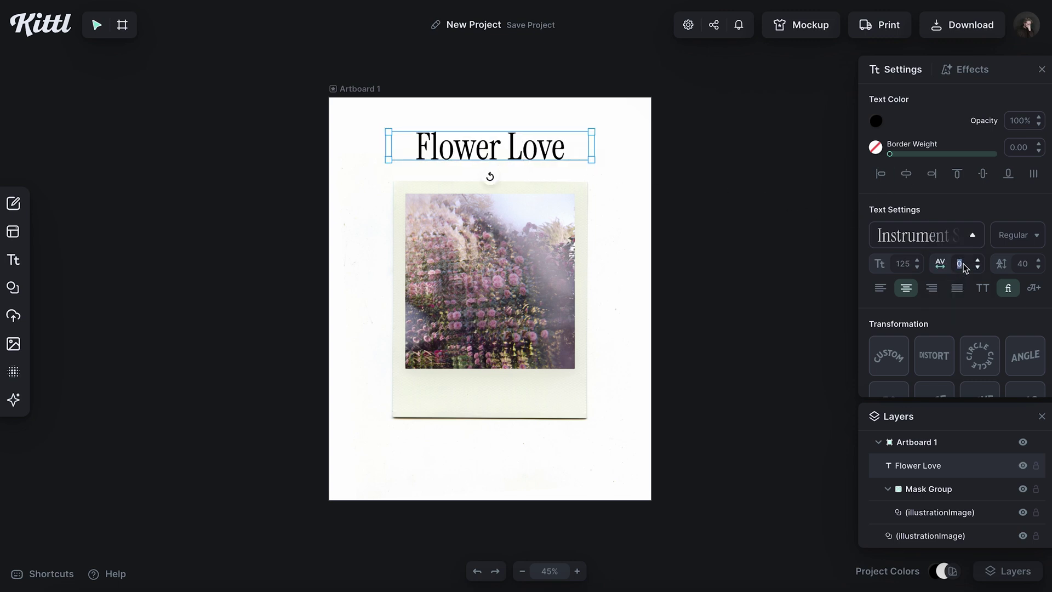
type("-40")
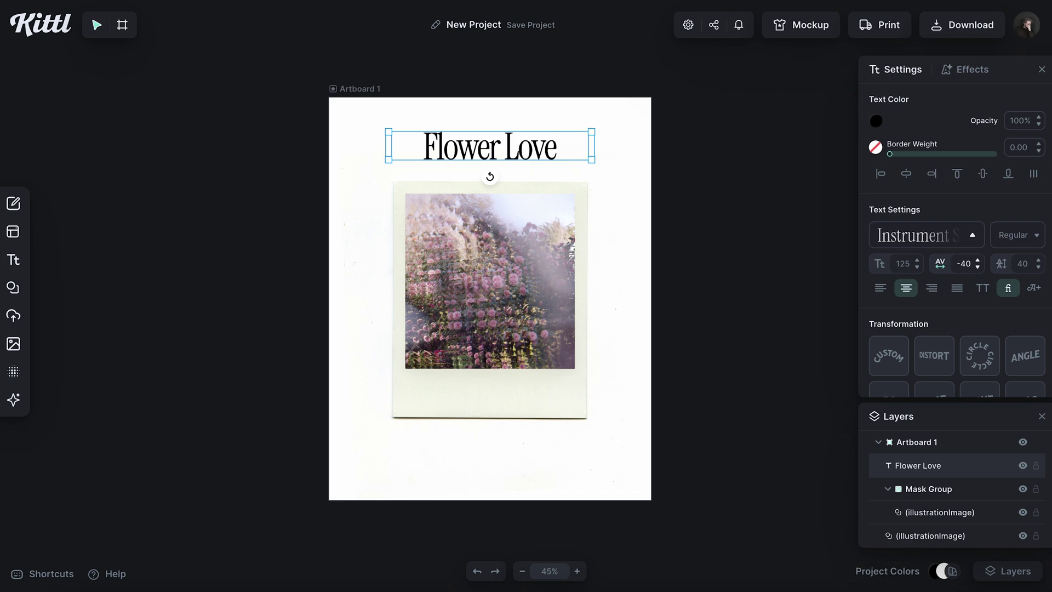
- Shrink the polaroid photo group slightly, nudge it down-right, and lower the title a little
left_click(619, 333)
left_click(568, 388)
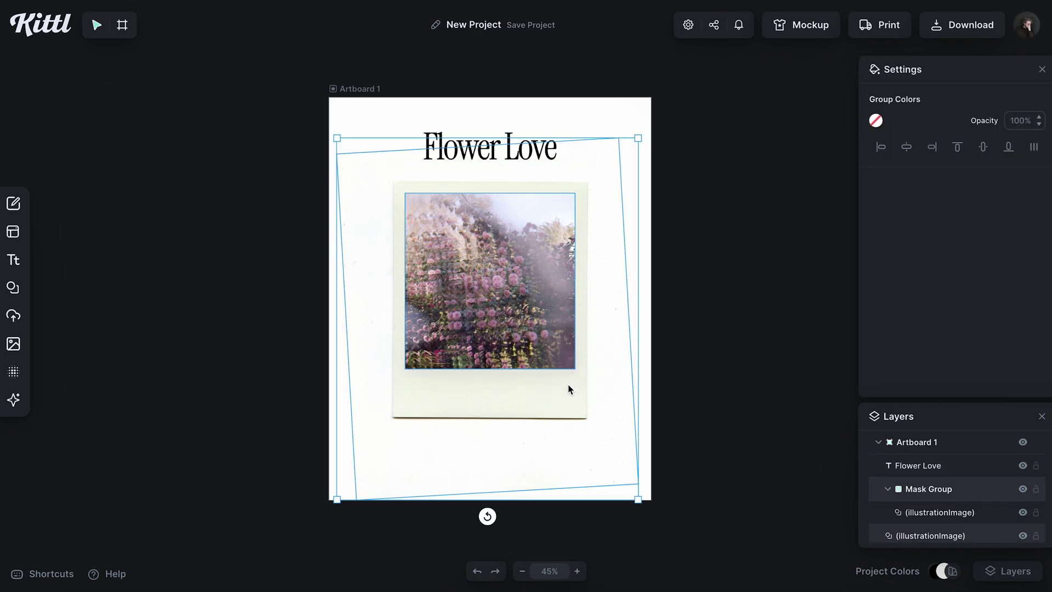
left_click_drag(639, 503, 622, 493)
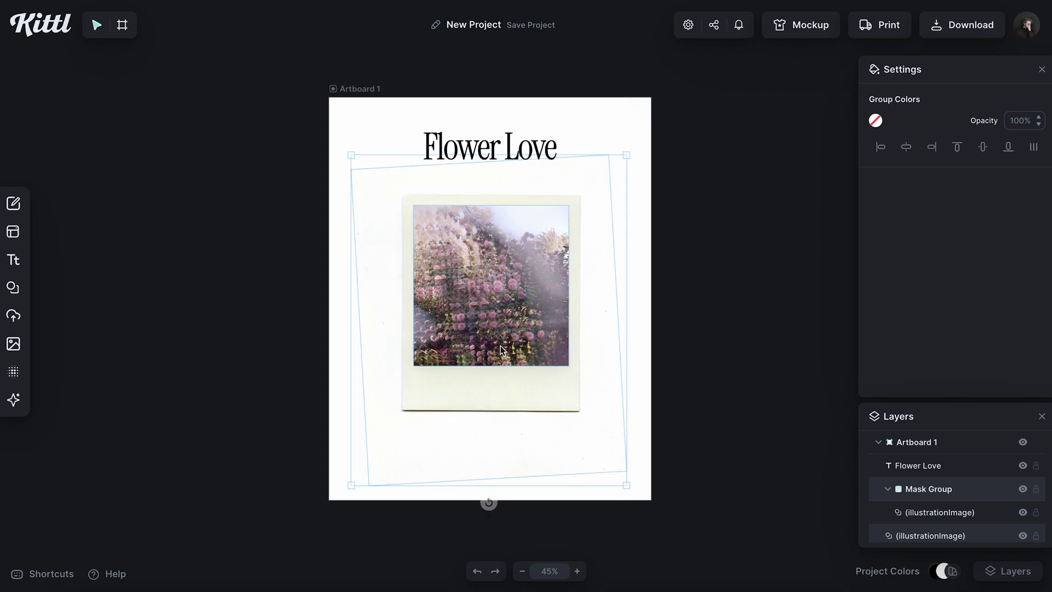
left_click_drag(498, 344, 500, 344)
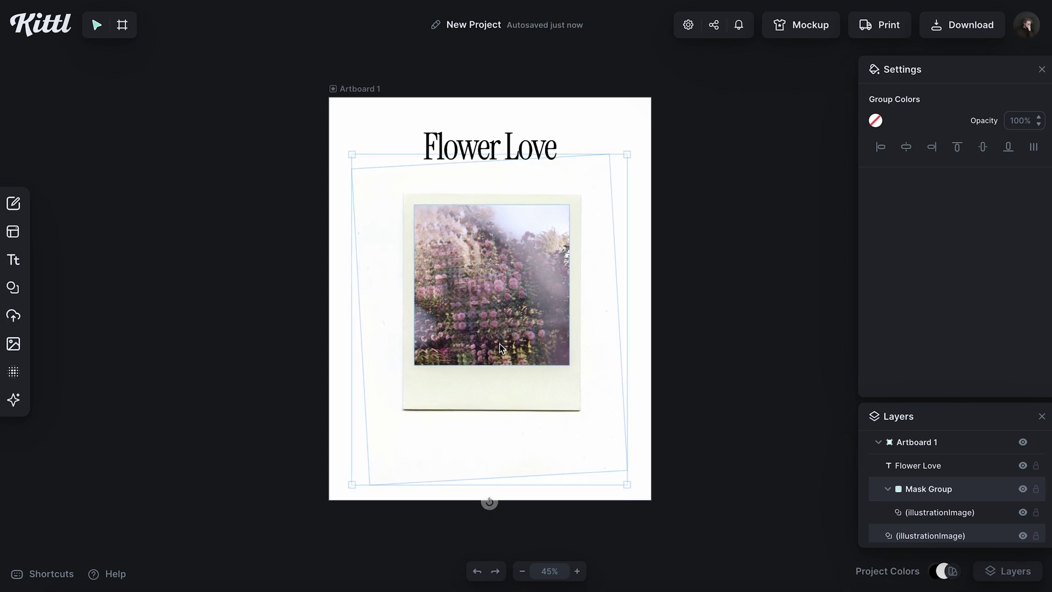
left_click(690, 243)
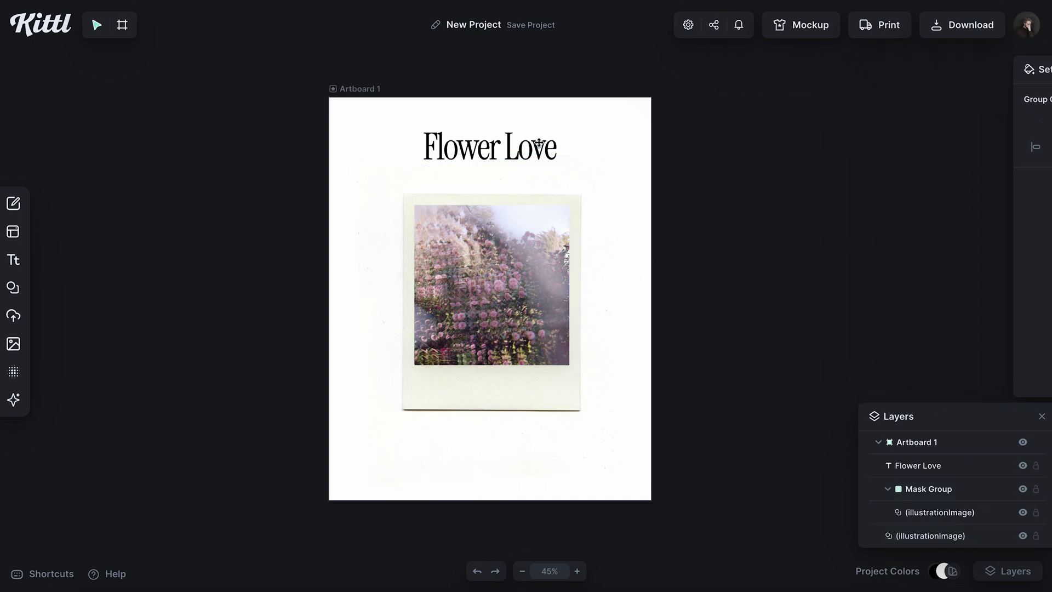
left_click(515, 152)
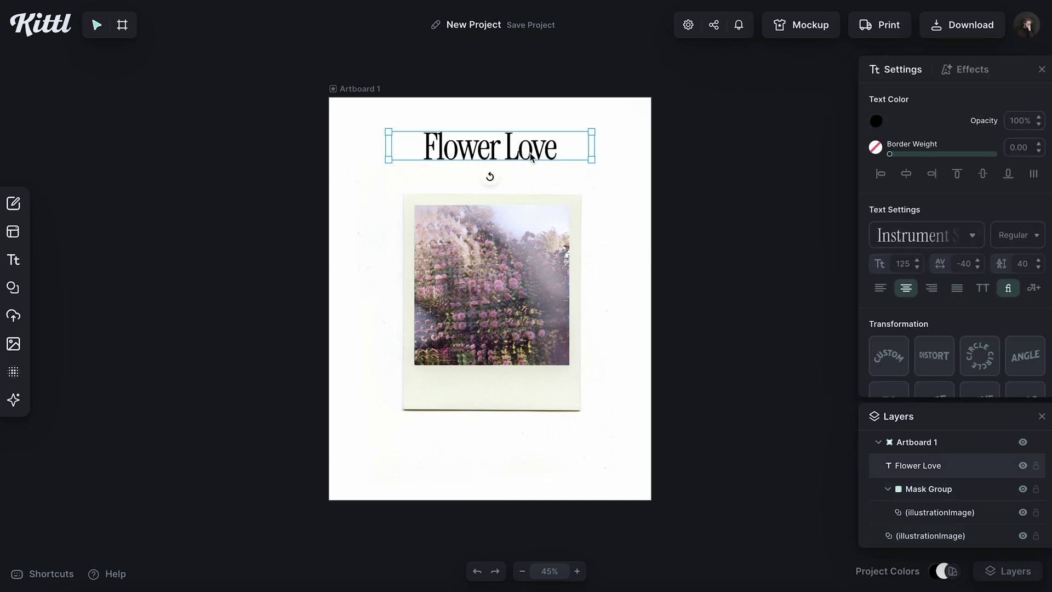
left_click_drag(532, 153, 534, 162)
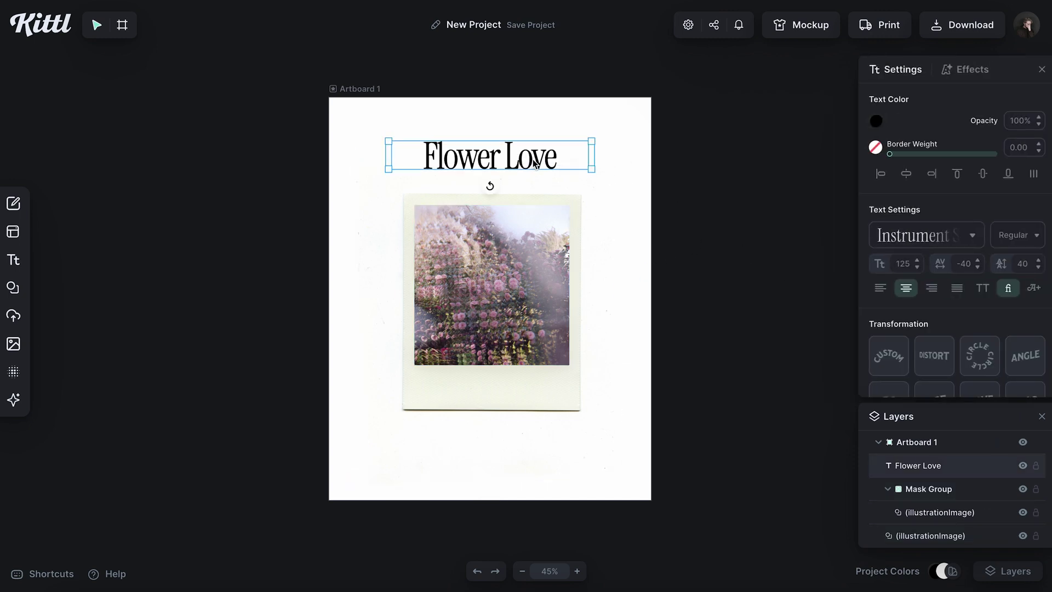
- Add a new uppercase Bricolage Grotesque text at size 30 near the title
key("t")
left_click(922, 237)
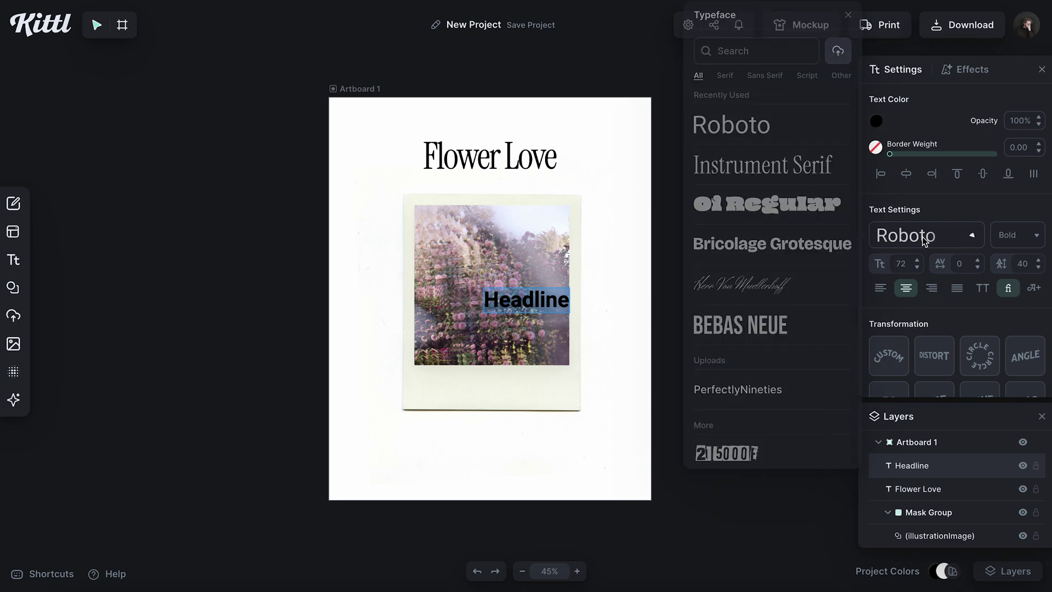
left_click(759, 245)
left_click_drag(546, 300, 606, 189)
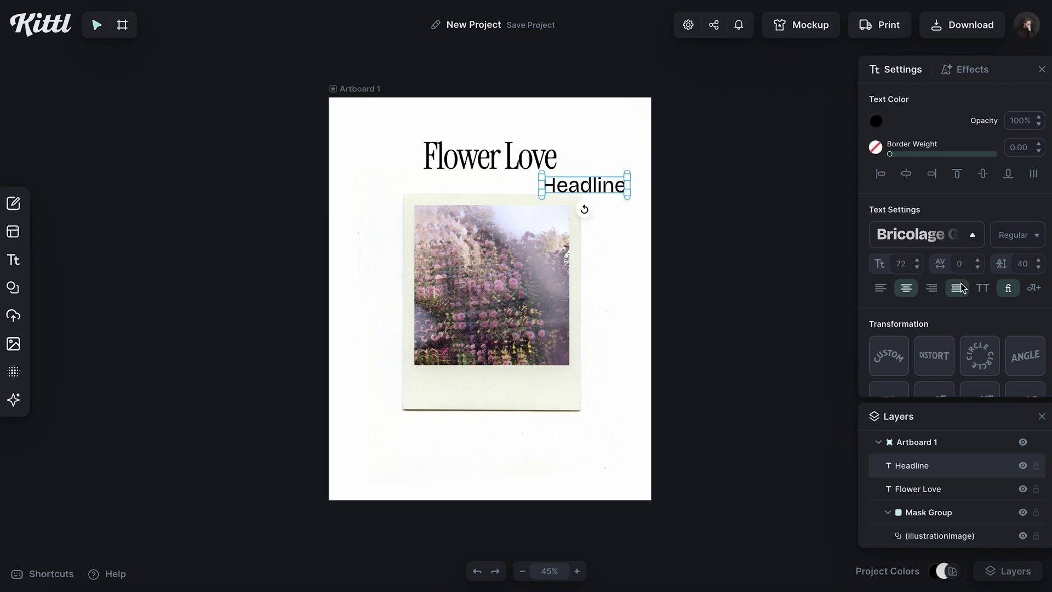
left_click(982, 288)
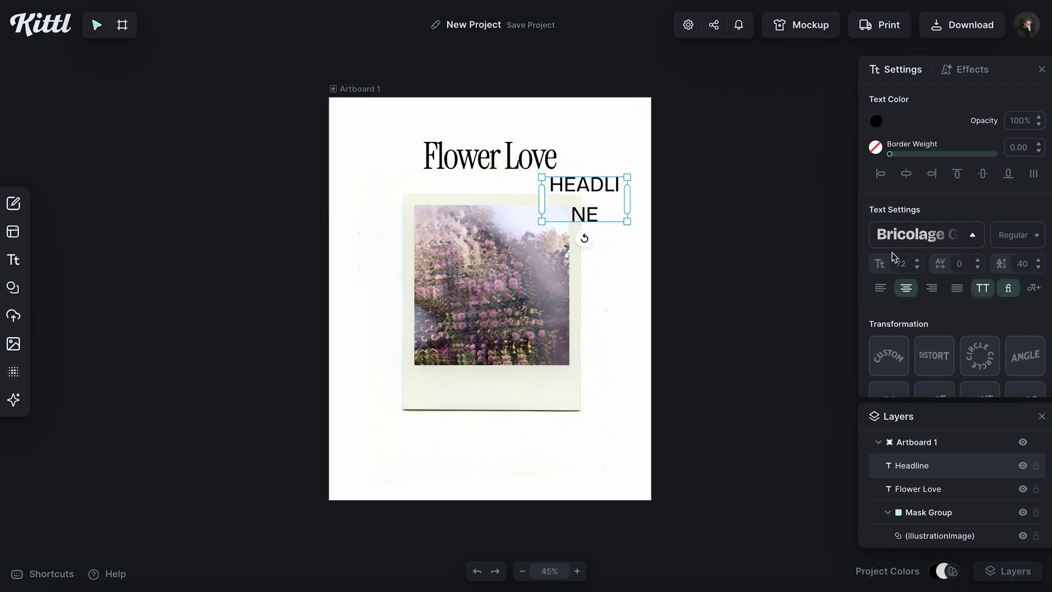
left_click(903, 265)
type("30")
key("Return")
- Type the subtitle 'shots of flowers i love' on one line, keeping Regular weight
double_click(587, 180)
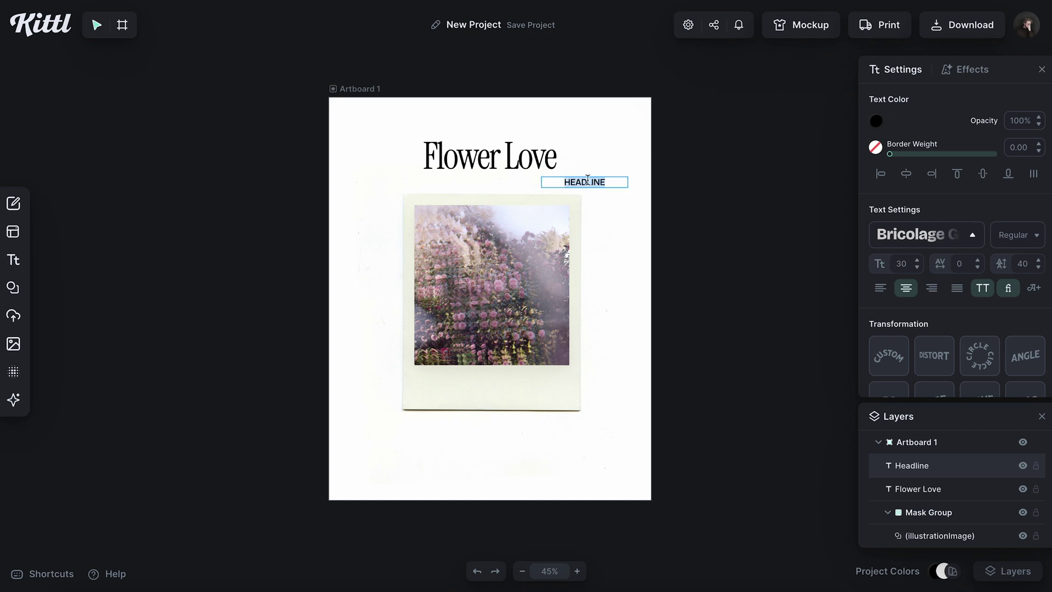
type("shots of flowers i love")
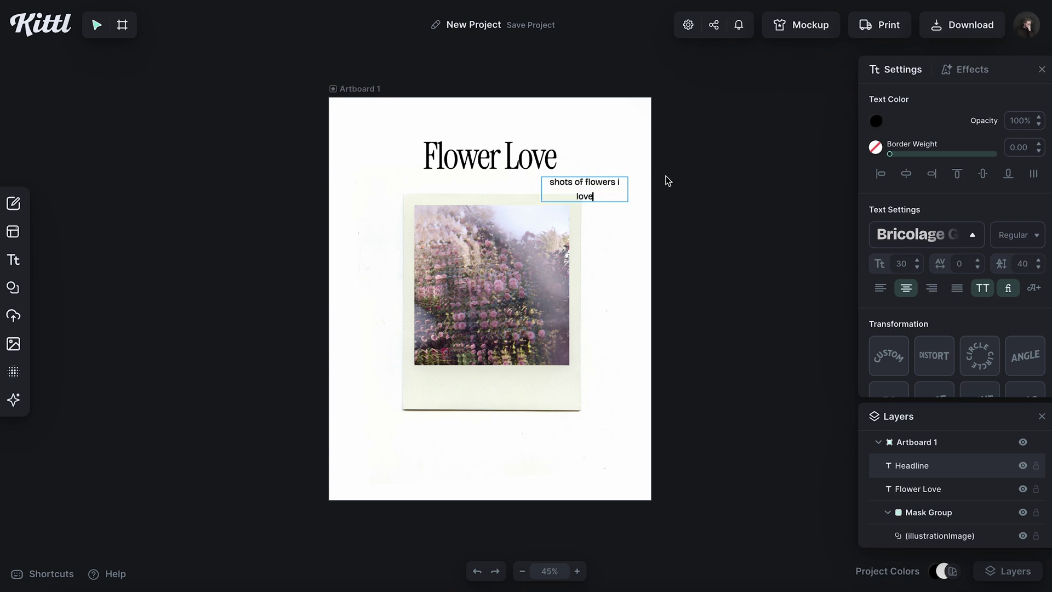
key("Escape")
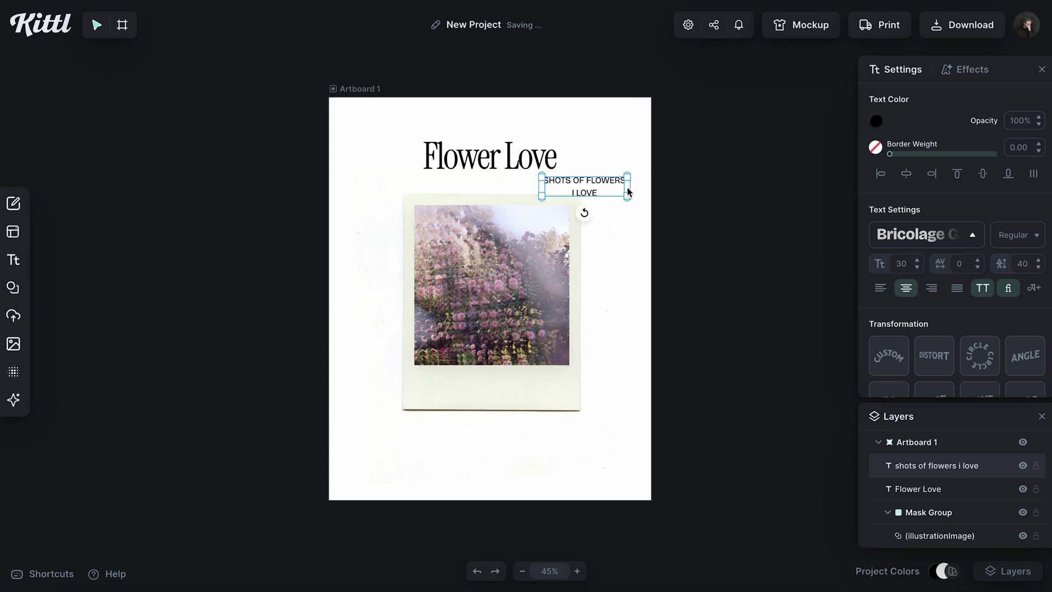
left_click_drag(629, 192, 659, 186)
left_click(1035, 235)
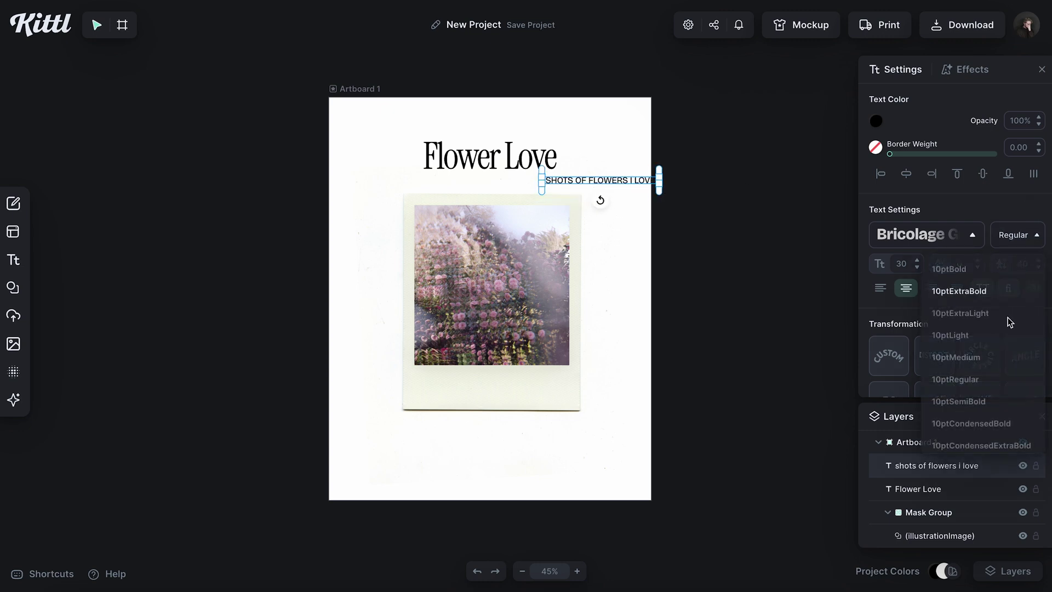
scroll(985, 366, "down", 8)
left_click(968, 399)
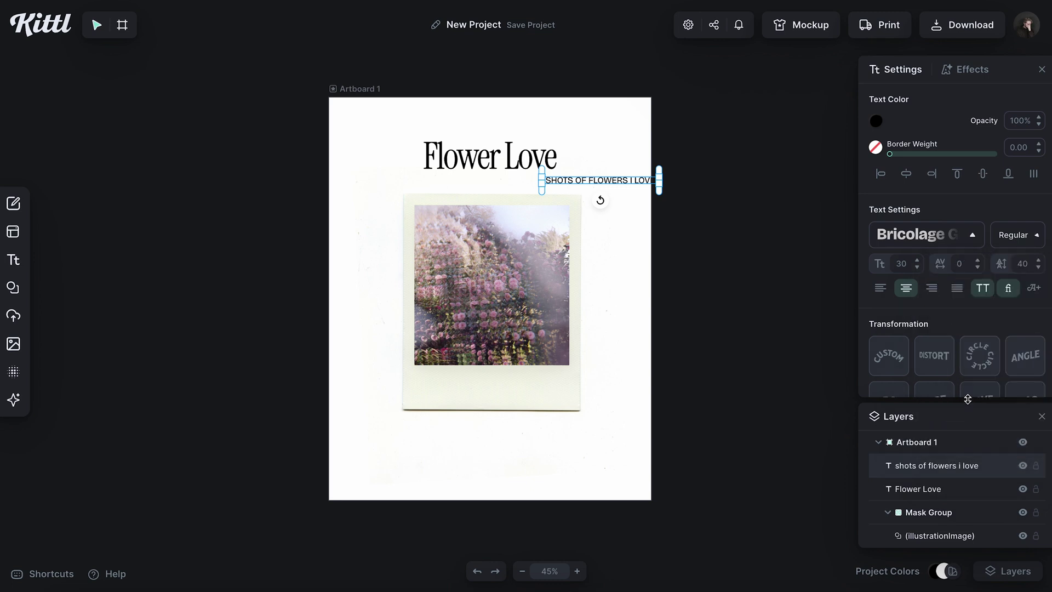
- Centre the subtitle under Flower Love and group the two texts
left_click_drag(635, 184, 512, 181)
left_click(521, 163, "shift")
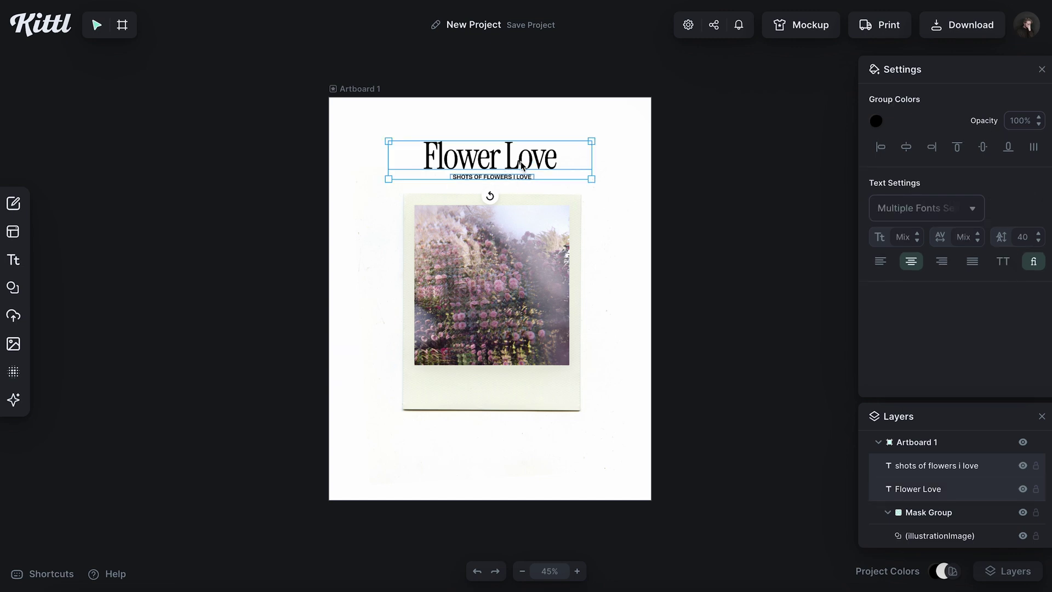
key("ctrl+g")
left_click(718, 178)
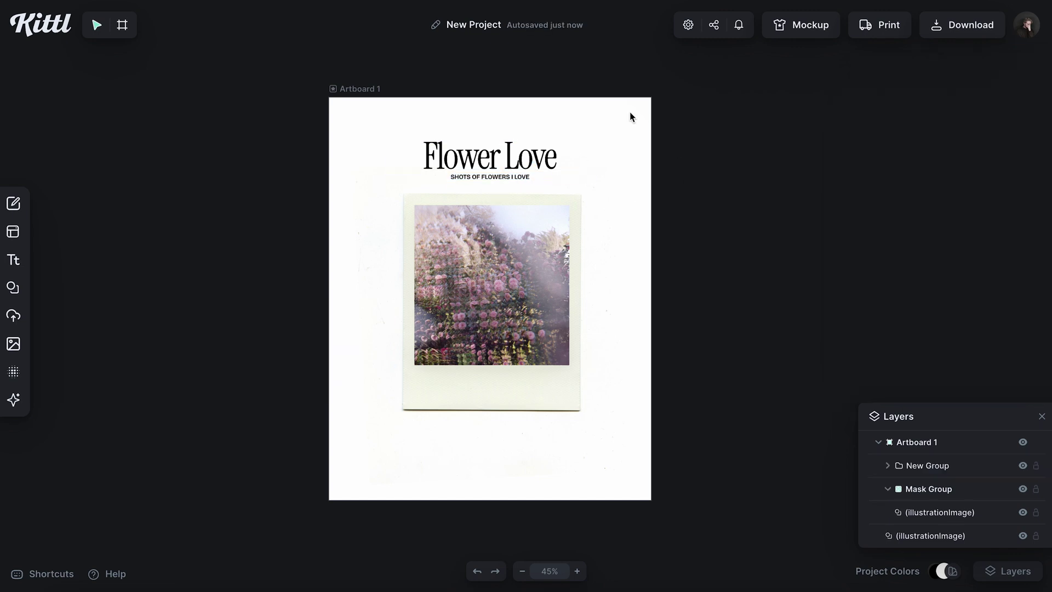
left_click(506, 162)
- Ungroup the title block and turn a copy of Flower Love below the photo into '05.07.24'
left_click(511, 157)
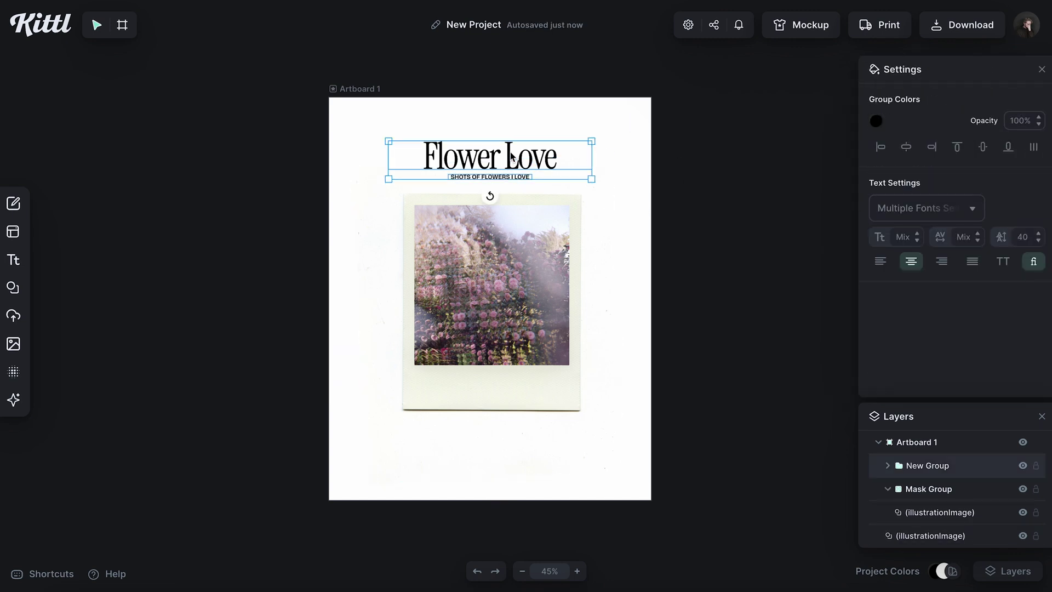
key("ctrl+shift+g")
left_click_drag(511, 158, 513, 440)
double_click(512, 439)
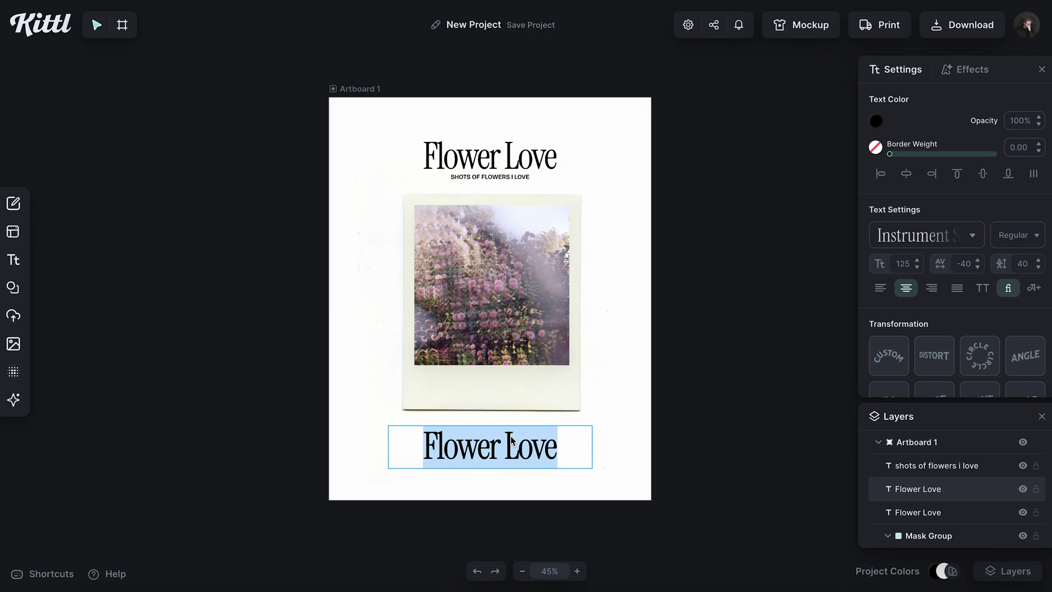
type("05.")
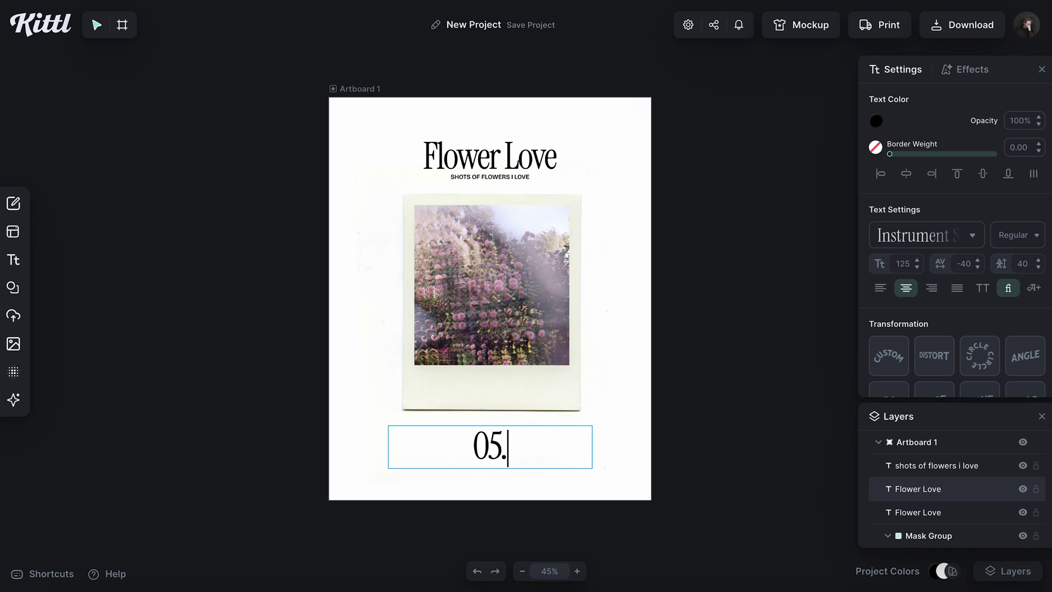
type("07.24")
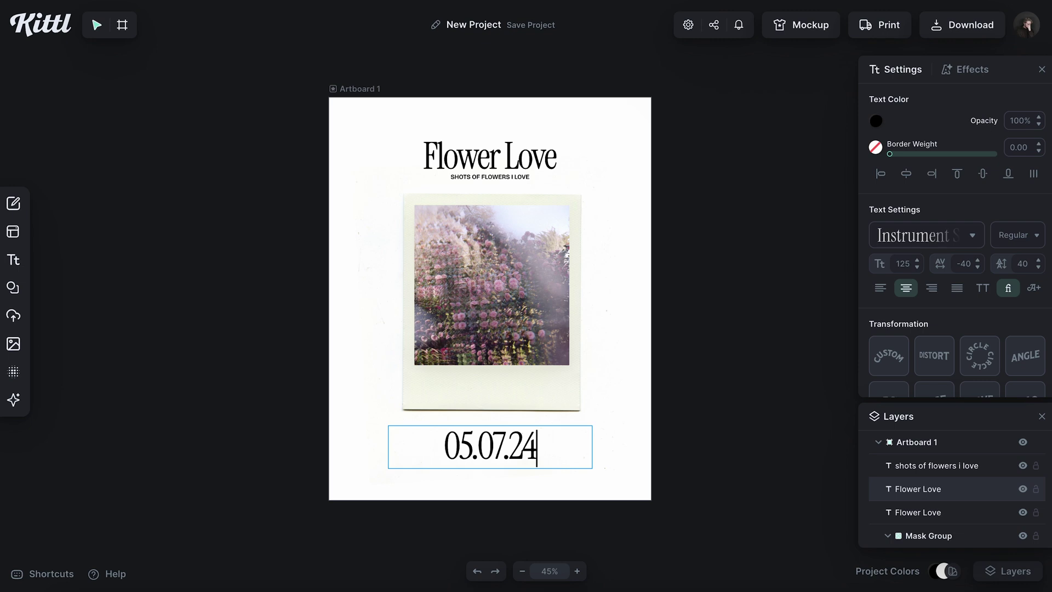
left_click(732, 371)
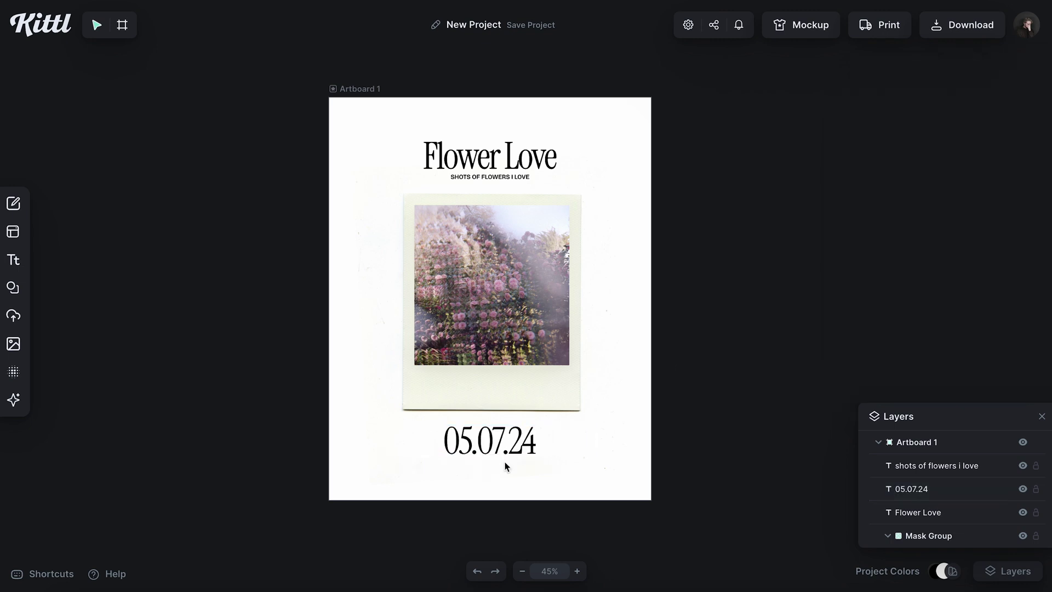
left_click_drag(512, 449, 513, 456)
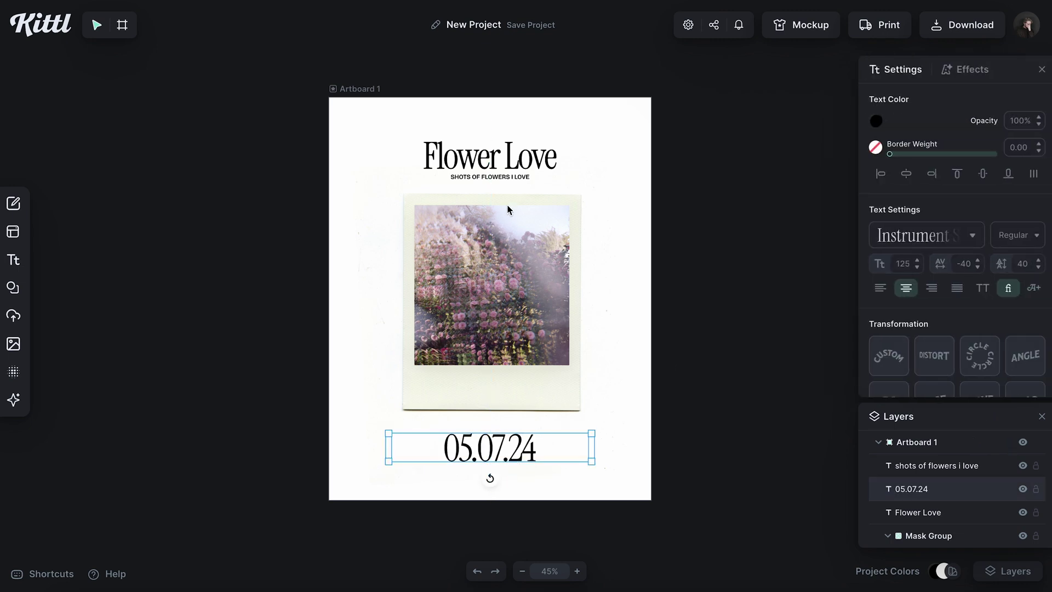
- Duplicate the subtitle just above the date and nudge both down along the centre
left_click_drag(502, 181, 514, 439)
left_click(503, 454)
left_click_drag(489, 477, 488, 482)
left_click(508, 428)
left_click_drag(508, 428, 508, 431)
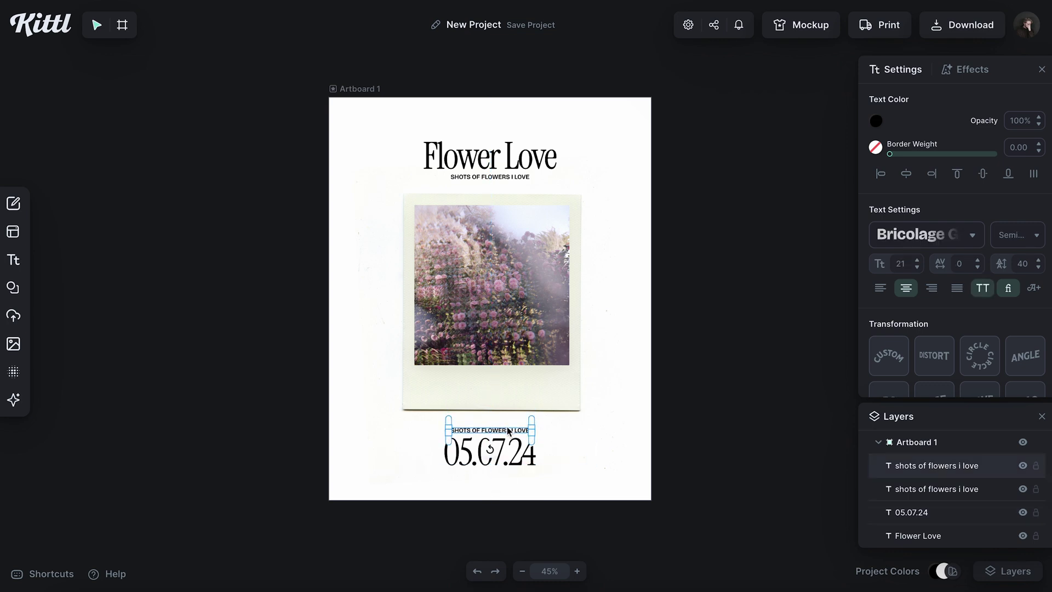
key("ctrl+a")
left_click(508, 431)
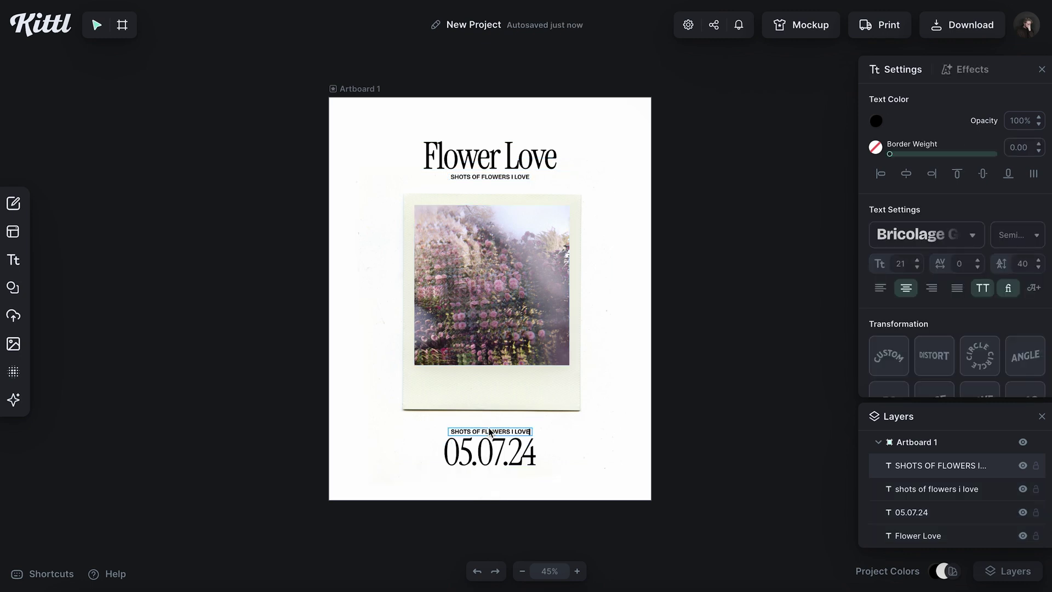
double_click(489, 432)
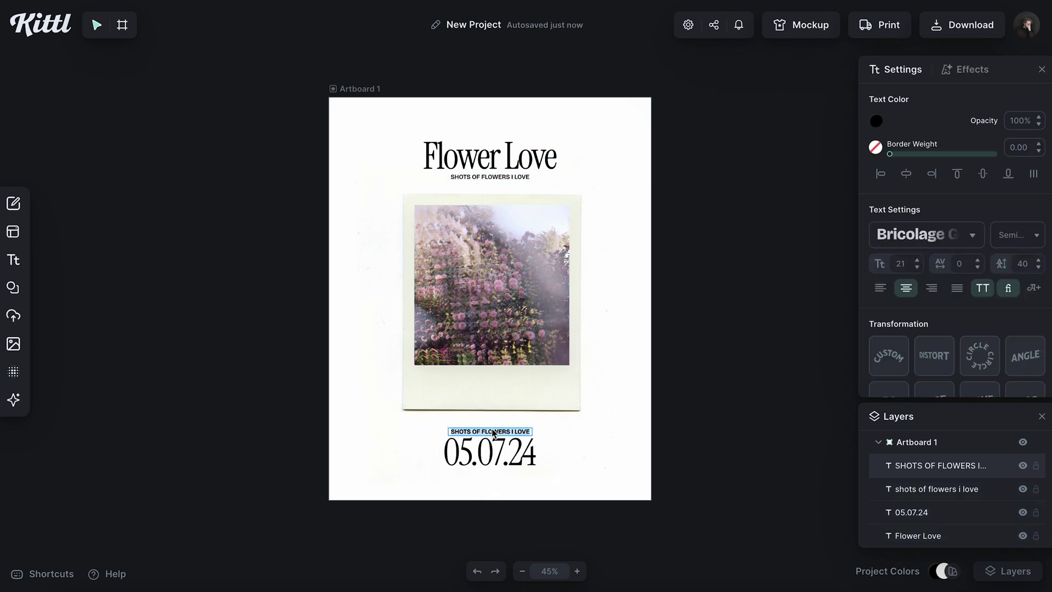
- Retype the subtitle copy above the date as 'DATE I TOOK THEM'
type("date i took th")
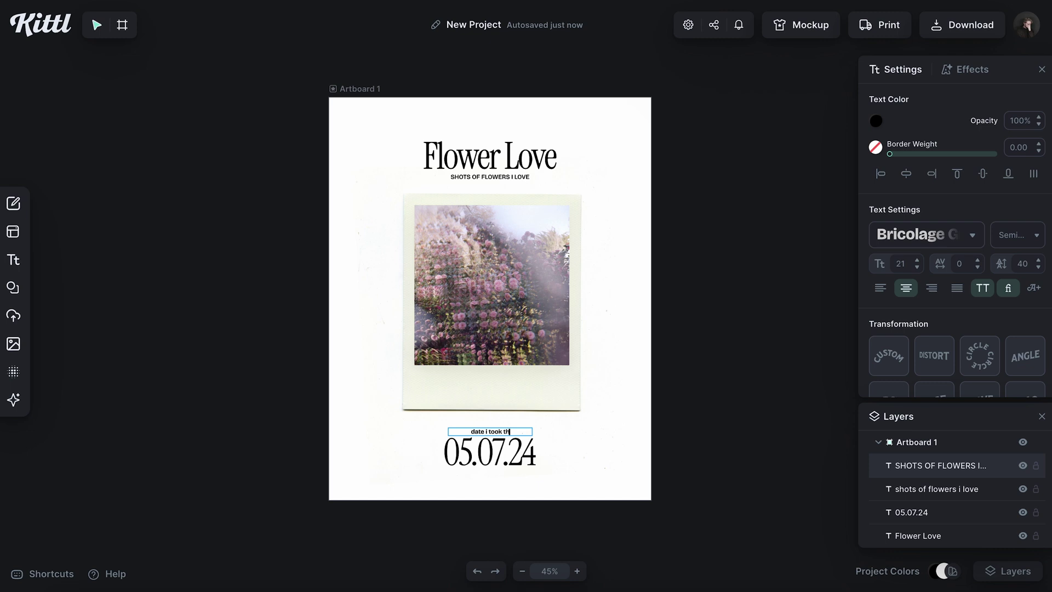
type("em")
key("Escape")
left_click(712, 343)
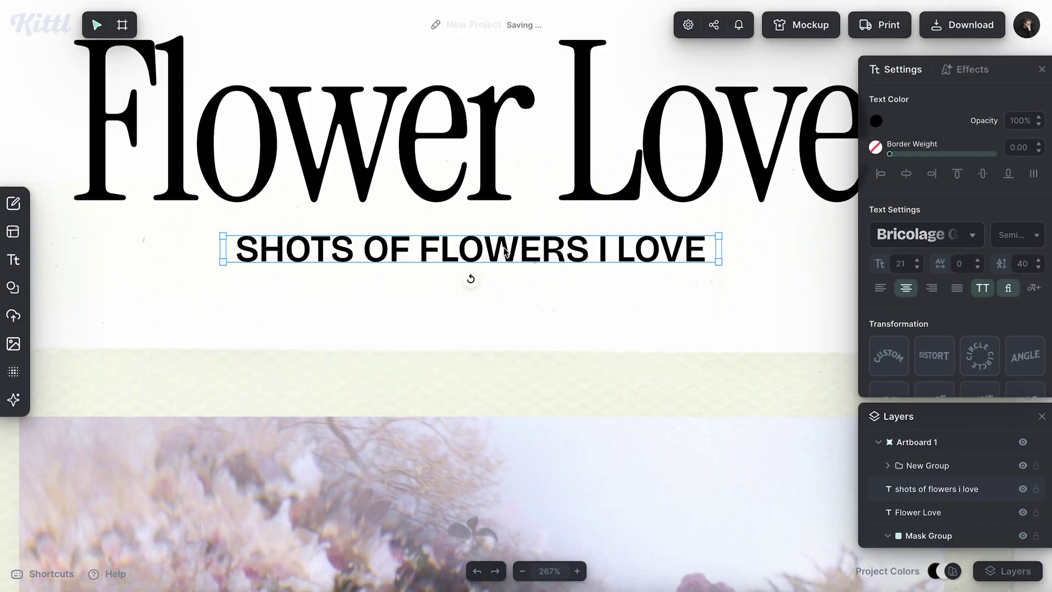
- Group Flower Love with its subtitle, then group that block with the date block
left_click(506, 248)
left_click(489, 163, "shift")
key("ctrl+g")
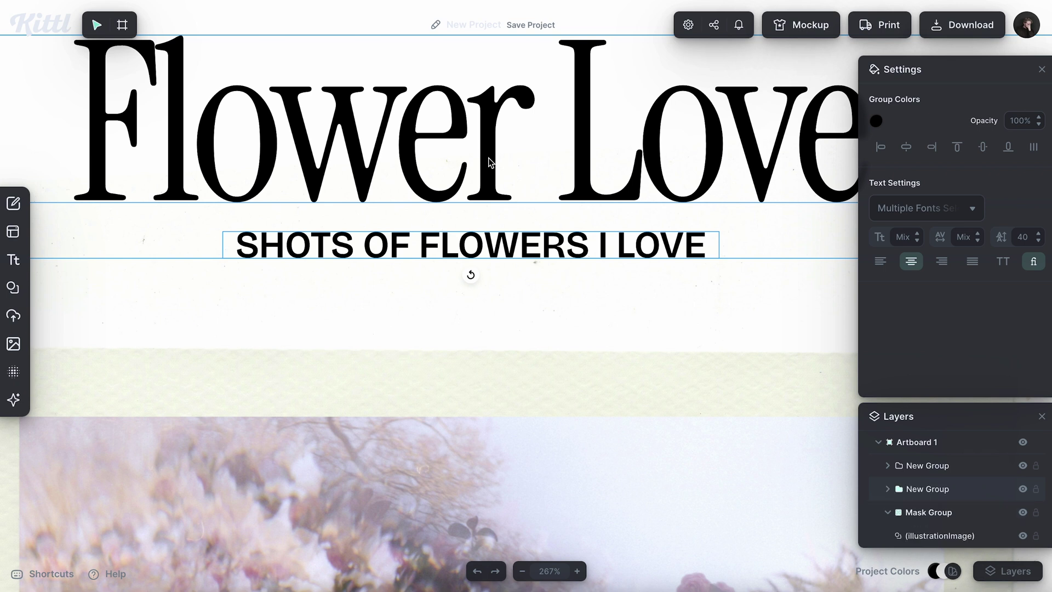
scroll(460, 250, "down", 10)
left_click(467, 463, "shift")
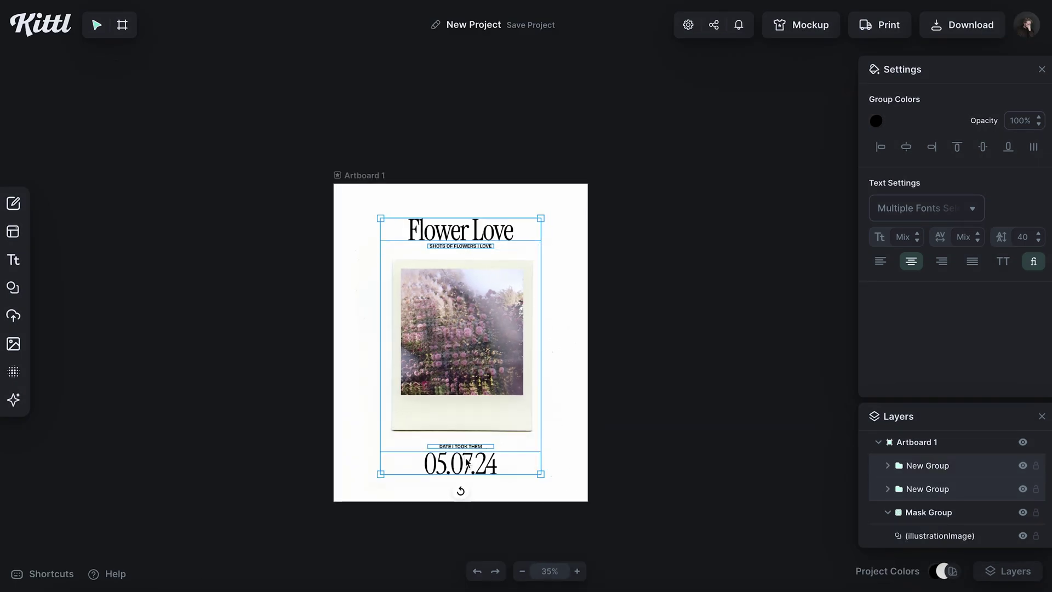
key("ctrl+g")
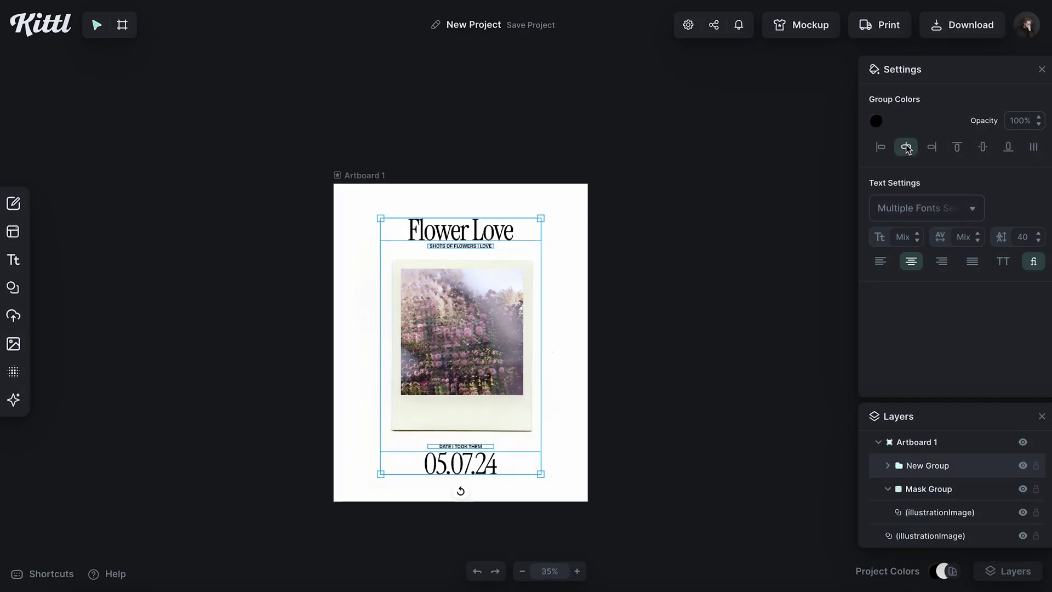
left_click(593, 339)
- Move the flower photo slightly up and duplicate the DATE I TOOK THEM label to the right
scroll(619, 335, "left", 2)
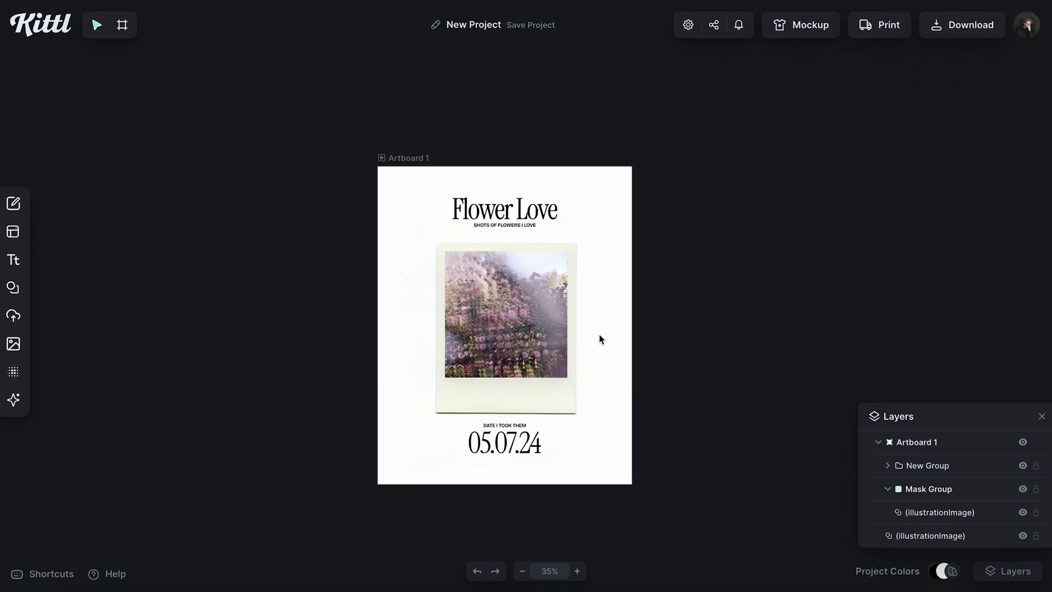
scroll(599, 335, "up", 3)
left_click(440, 327)
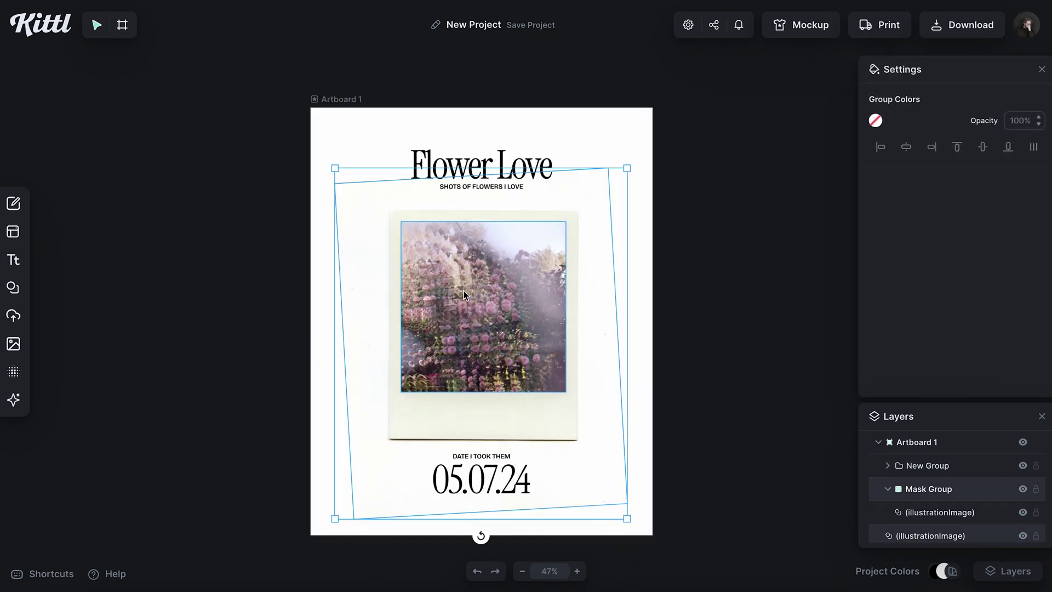
scroll(464, 290, "up", 2)
left_click_drag(508, 308, 508, 300)
left_click(737, 277)
scroll(685, 309, "down", 2)
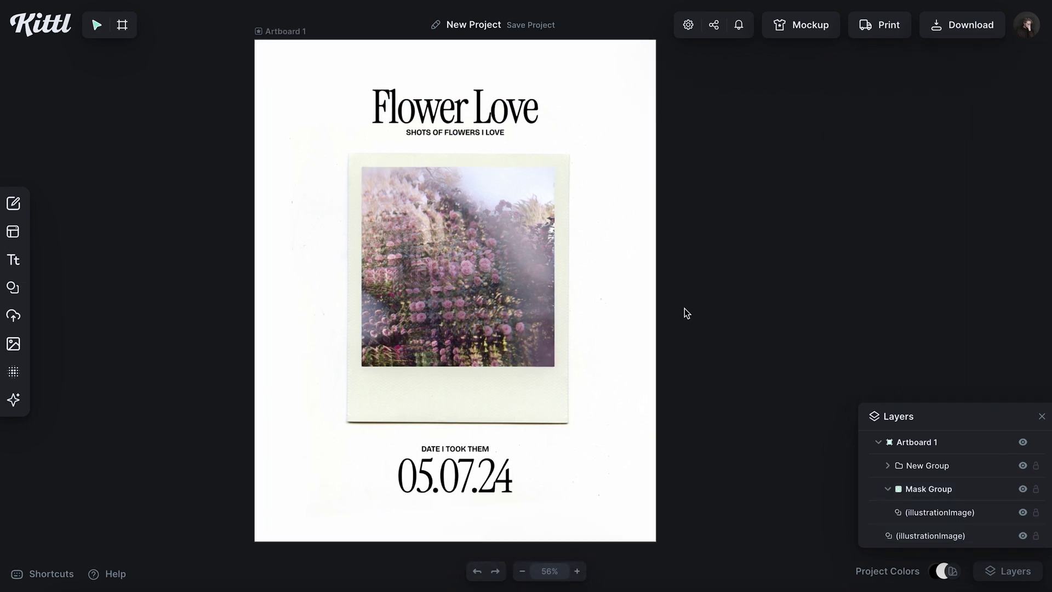
left_click_drag(463, 457, 603, 454)
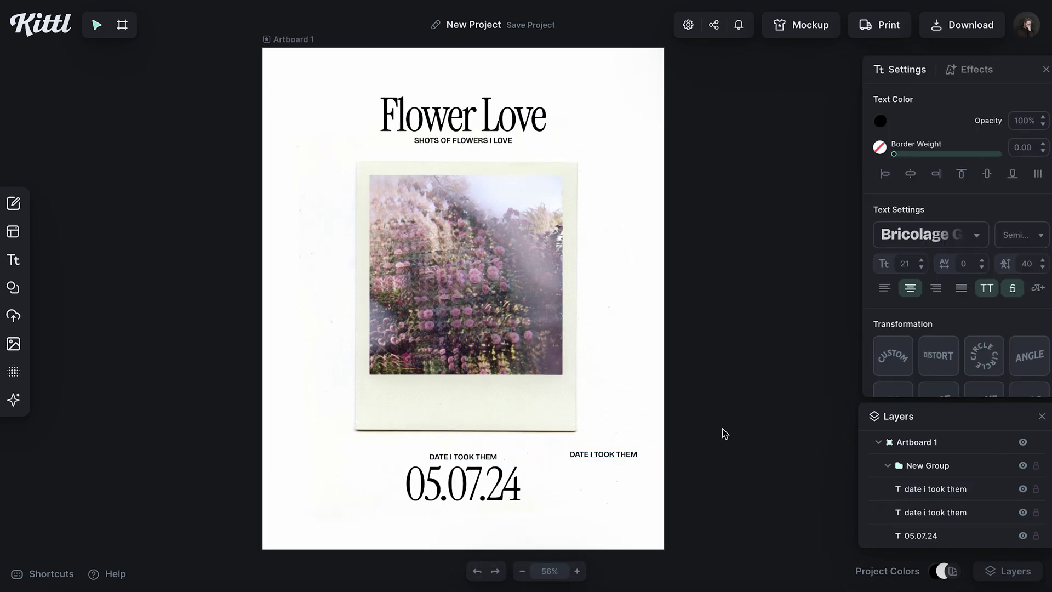
- Rotate the duplicated label vertical and retype it as '05.07.24' on the photo's right
left_click(610, 452)
key("ctrl+f")
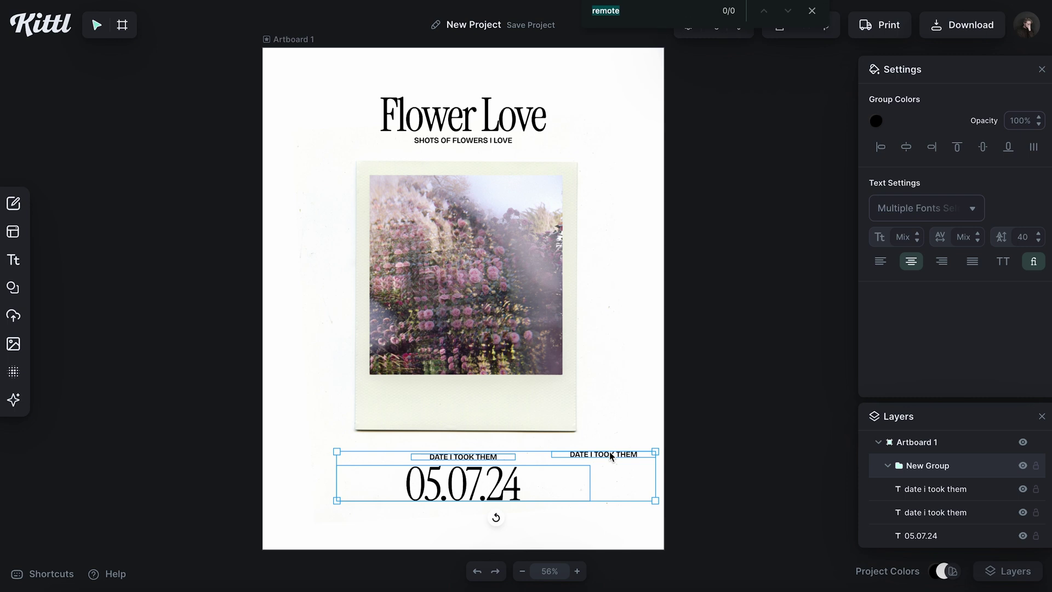
key("Escape")
left_click(603, 453)
left_click_drag(603, 475, 630, 463)
key("Return")
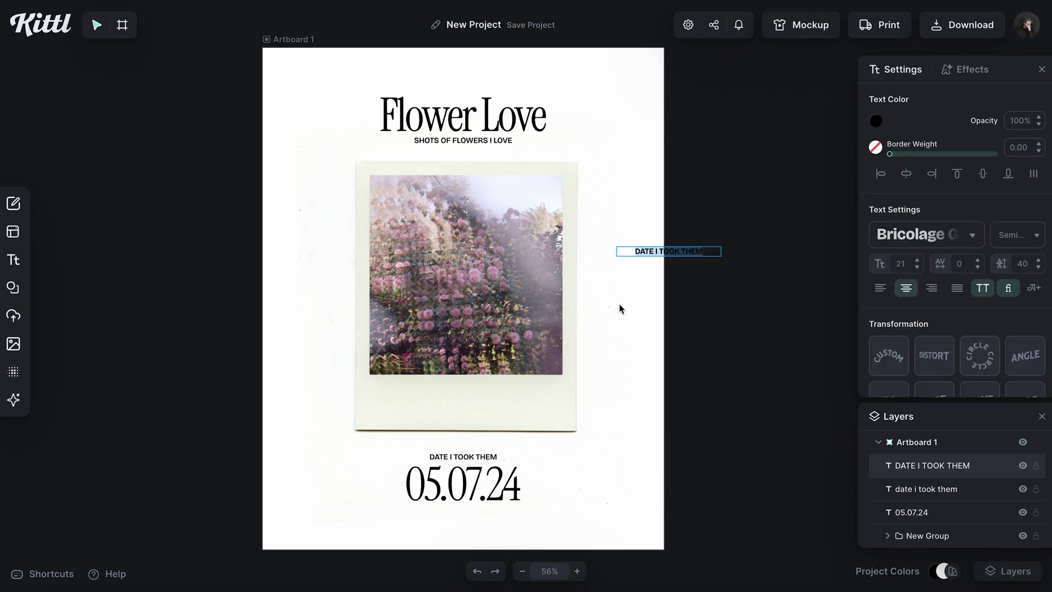
key("BackSpace")
type("05.07.24")
key("Escape")
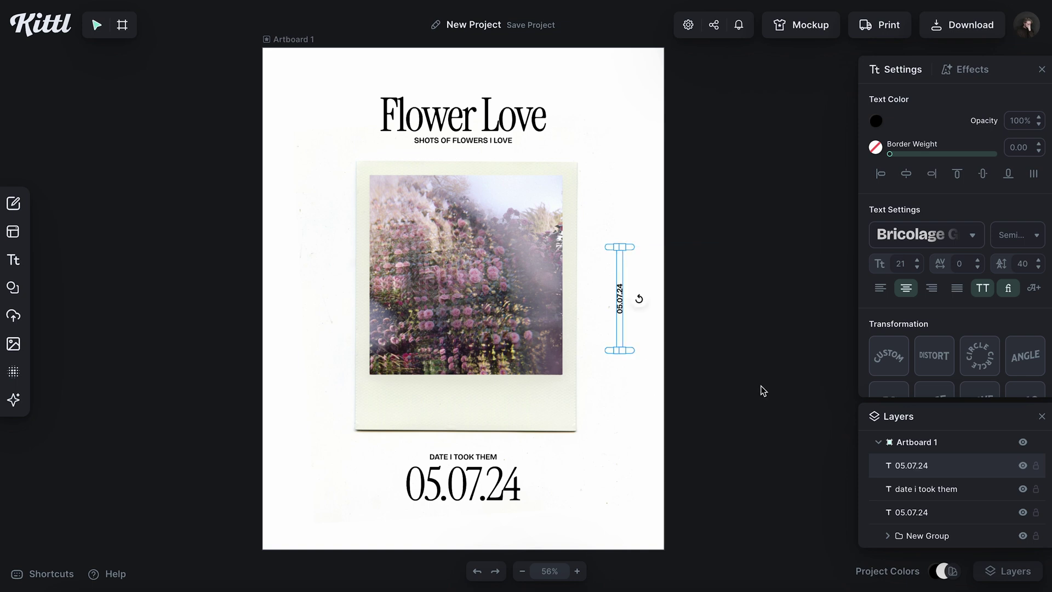
left_click(734, 255)
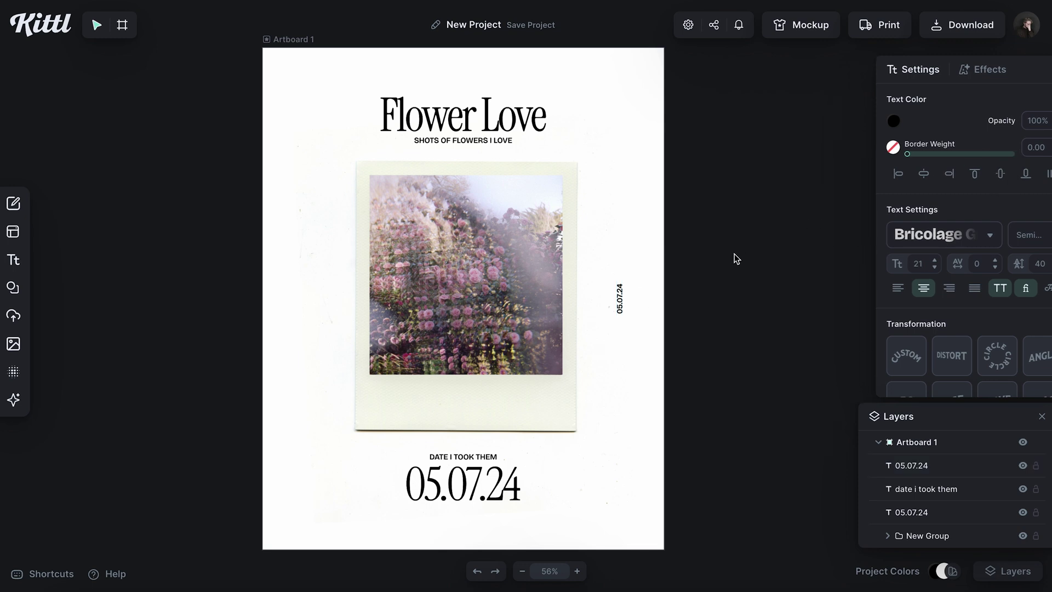
- Copy the vertical date to the photo's left as 'FLOWER LOVE' and group both side labels
left_click_drag(622, 301, 300, 293)
key("Return")
type("flow")
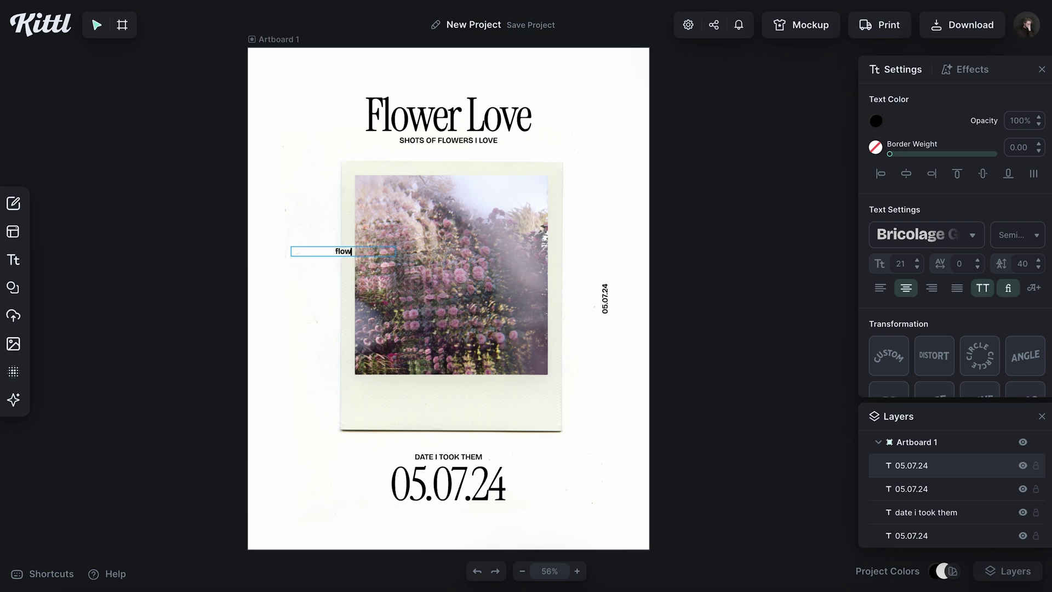
type("er love")
key("Escape")
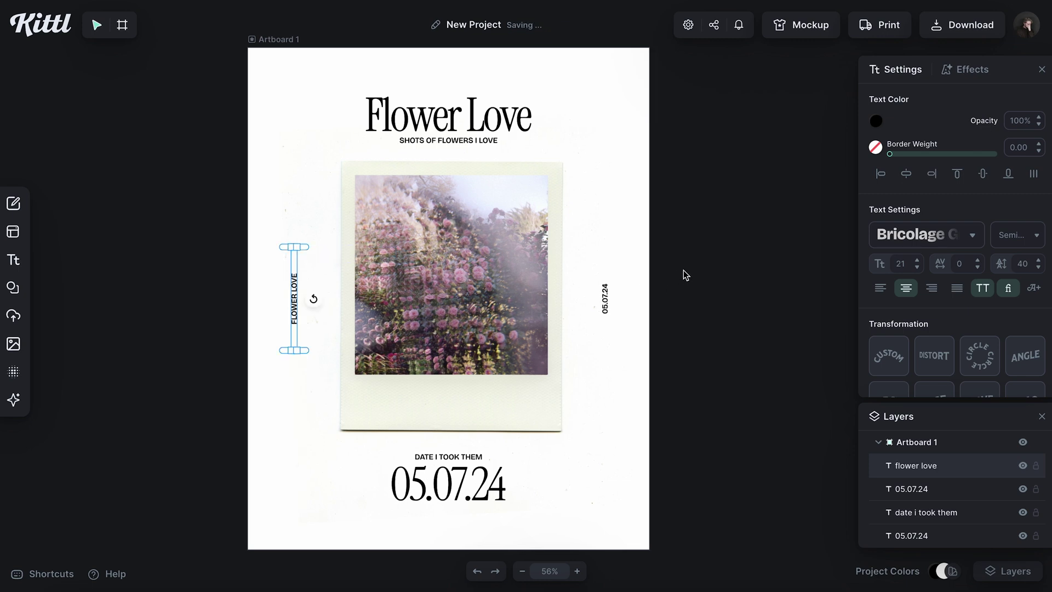
scroll(683, 271, "left", 2)
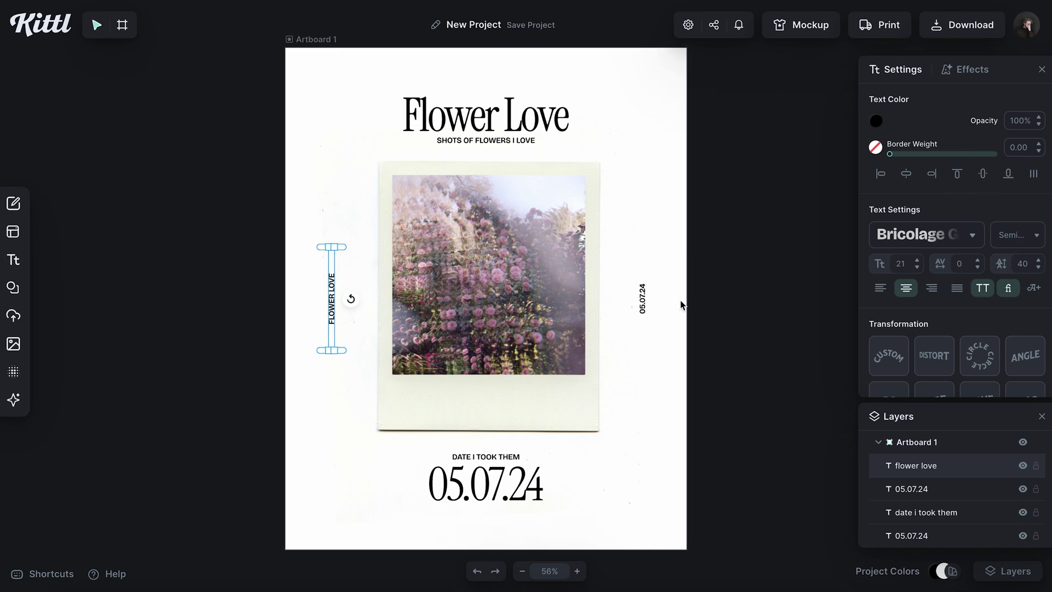
left_click(642, 298, "shift")
key("ctrl+g")
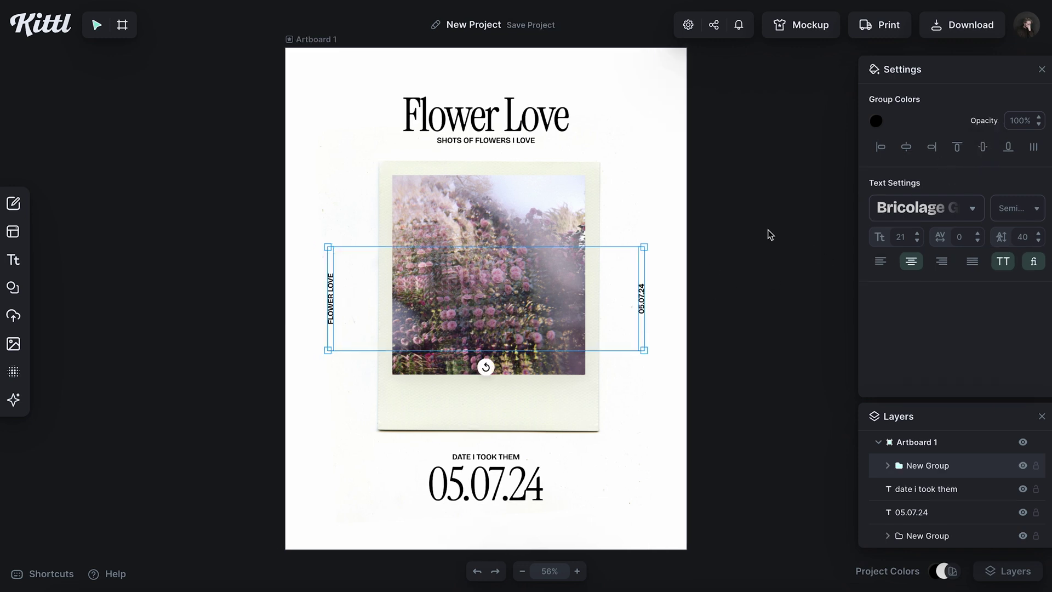
left_click(740, 246)
- Select the background texture and polaroid photo together and enlarge them slightly
scroll(741, 246, "left", 2)
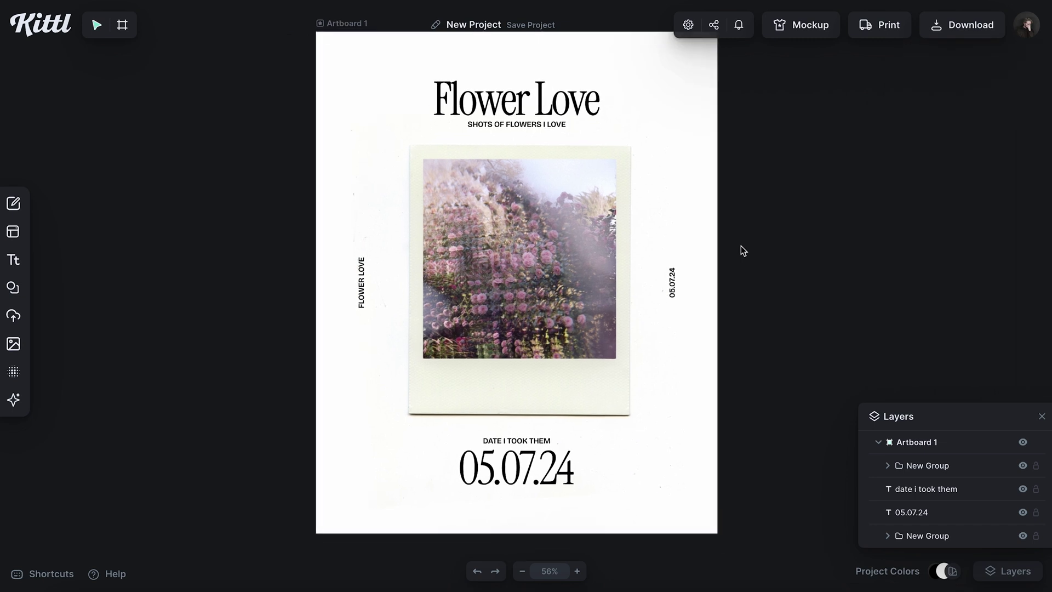
left_click(607, 382)
scroll(680, 488, "right", 2)
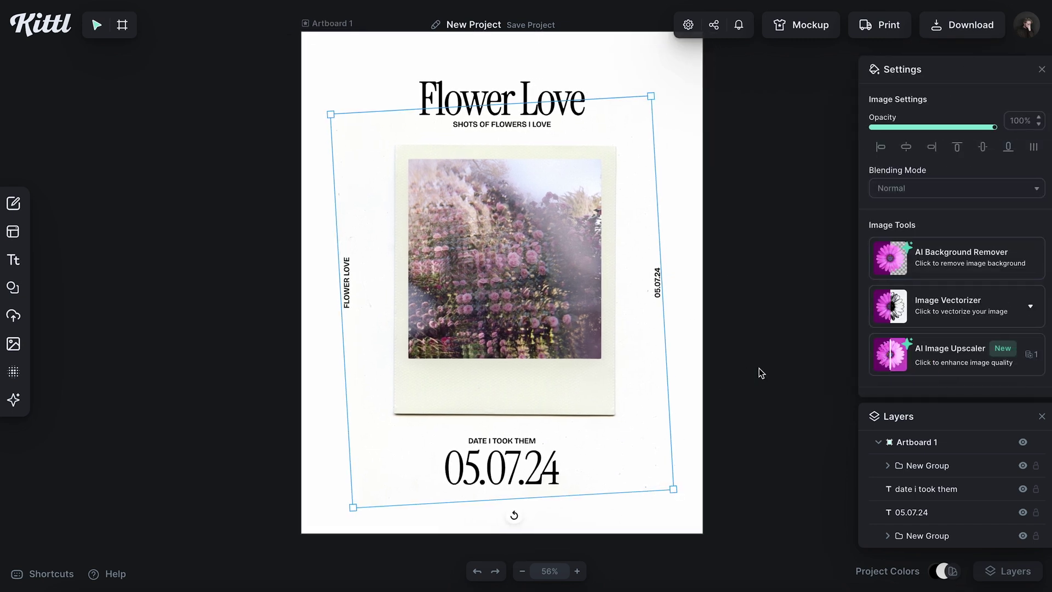
left_click_drag(766, 367, 628, 483)
left_click(720, 462)
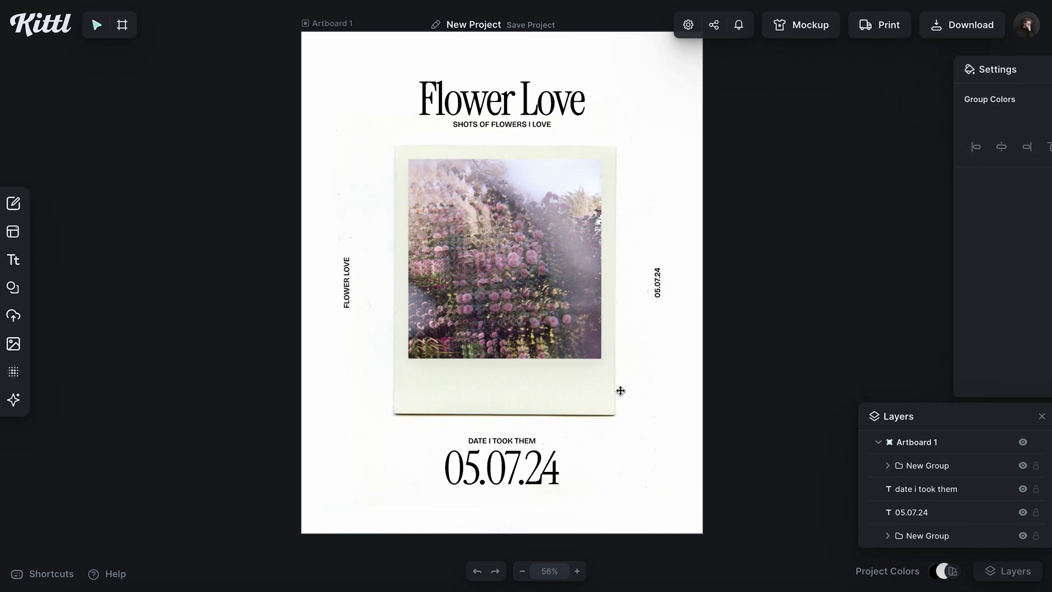
left_click(554, 369)
left_click(515, 300, "shift")
left_click_drag(674, 508, 682, 517)
left_click(758, 442)
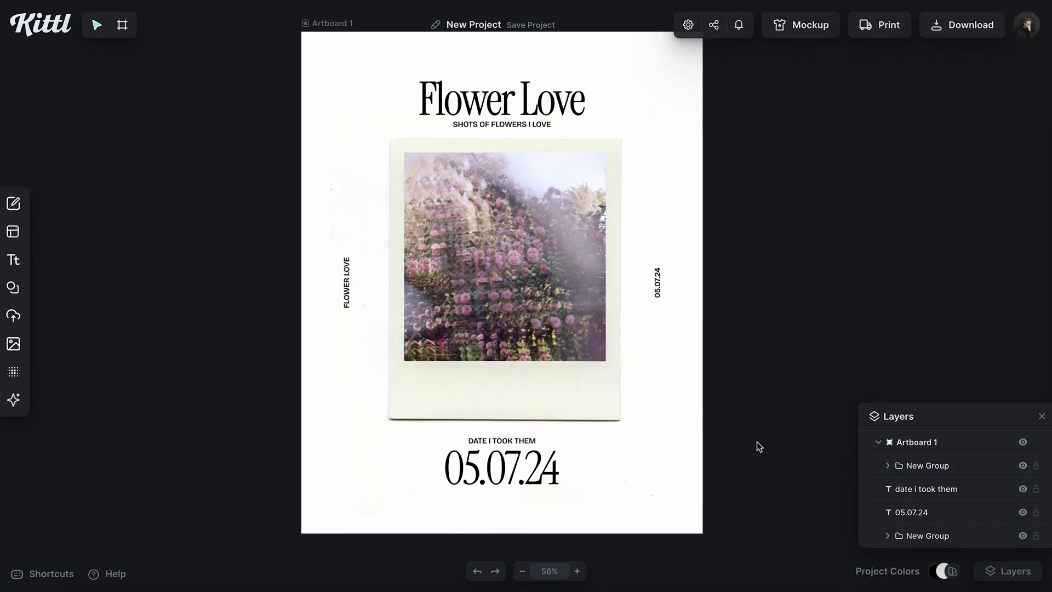
- Duplicate the whole Flower Love poster as Artboard 2 beside the original
scroll(757, 441, "up", 2)
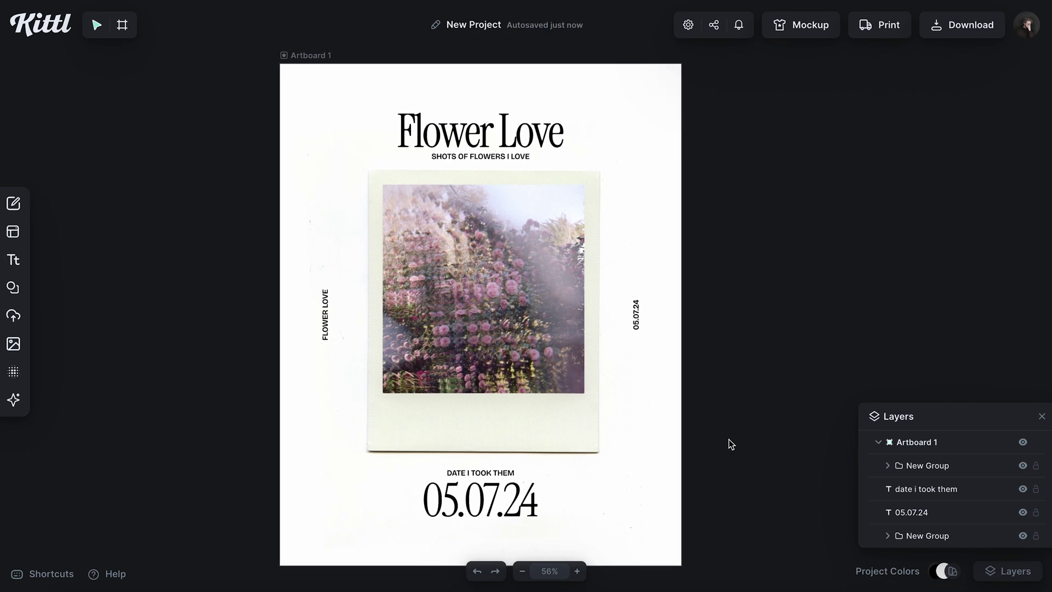
scroll(723, 437, "down", 2)
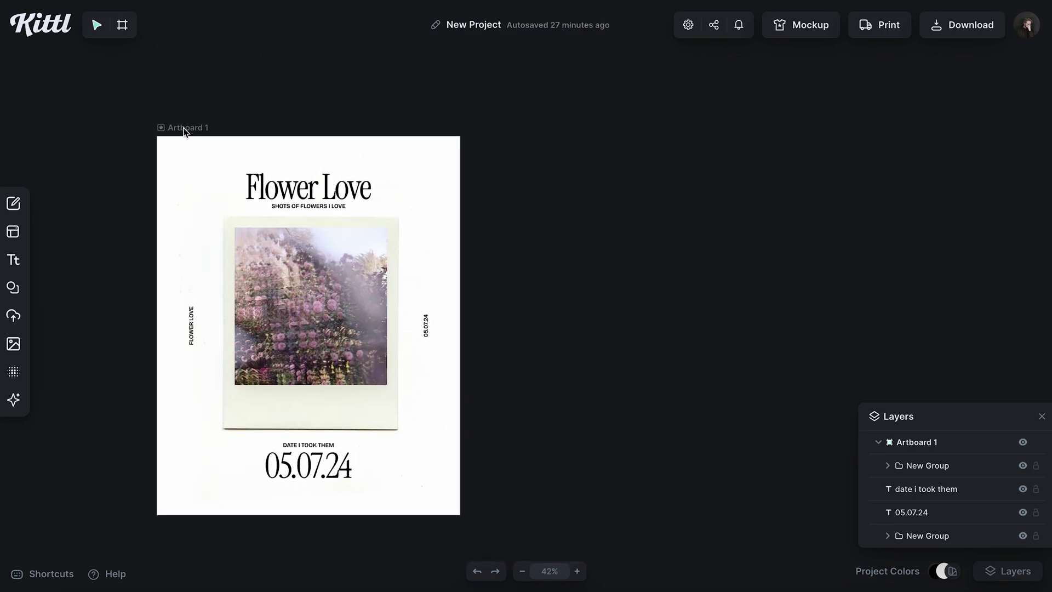
left_click_drag(184, 132, 508, 149)
- Delete all the duplicated poster content from Artboard 2
left_click(511, 98)
scroll(501, 108, "down", 2)
scroll(501, 107, "right", 1)
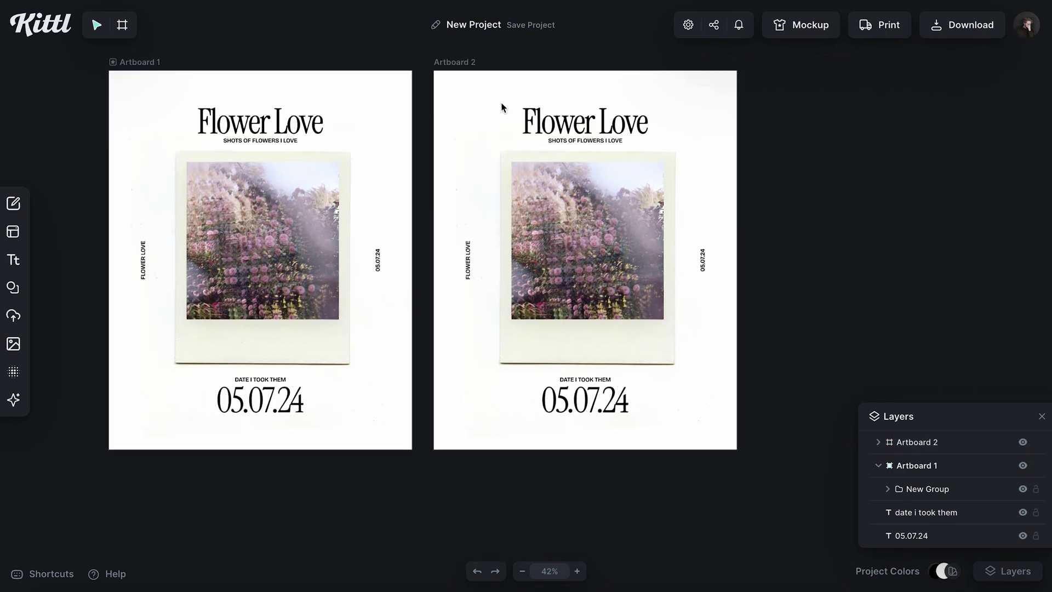
left_click_drag(455, 95, 715, 410)
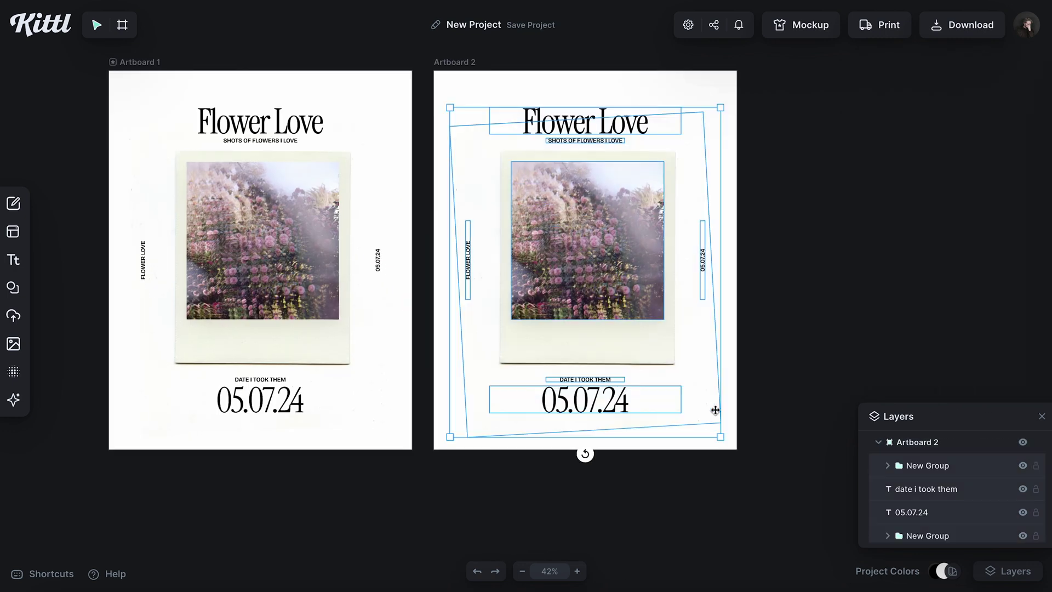
key("Delete")
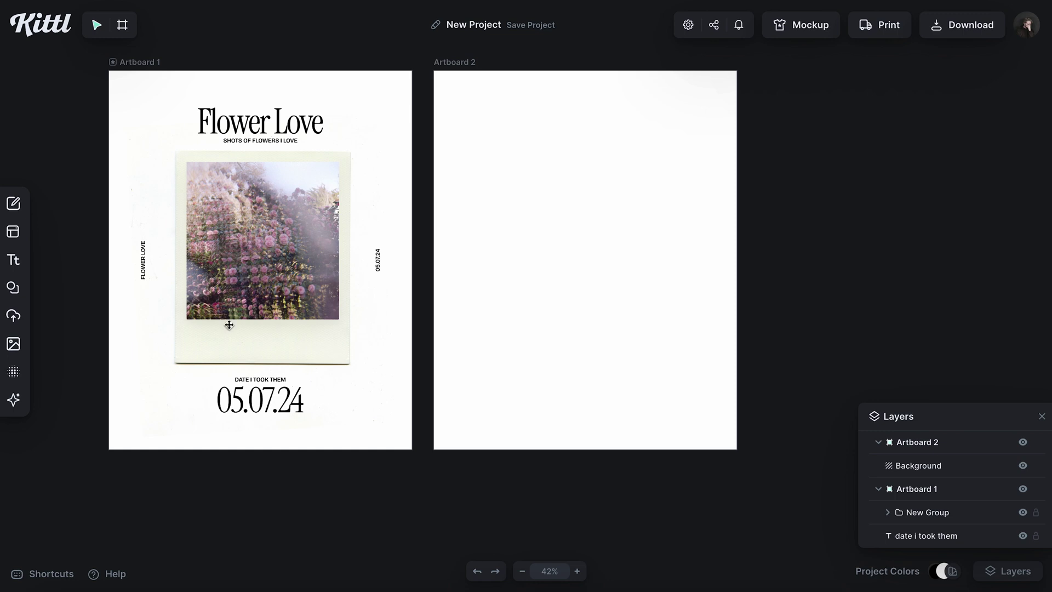
- Set Artboard 2's background colour to a muted blue-grey
left_click(467, 100)
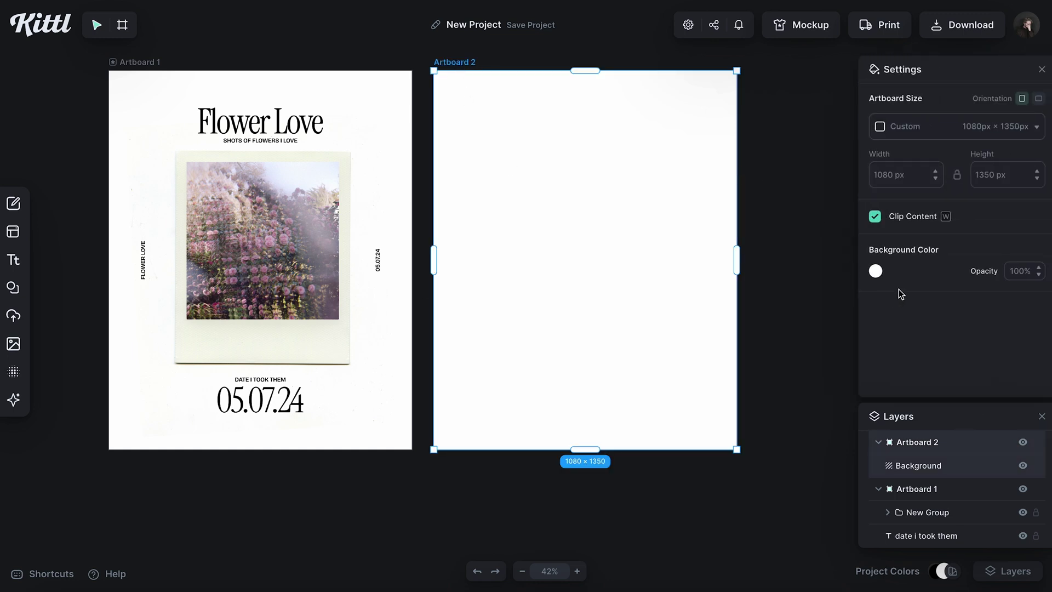
left_click(875, 271)
left_click_drag(905, 463, 893, 464)
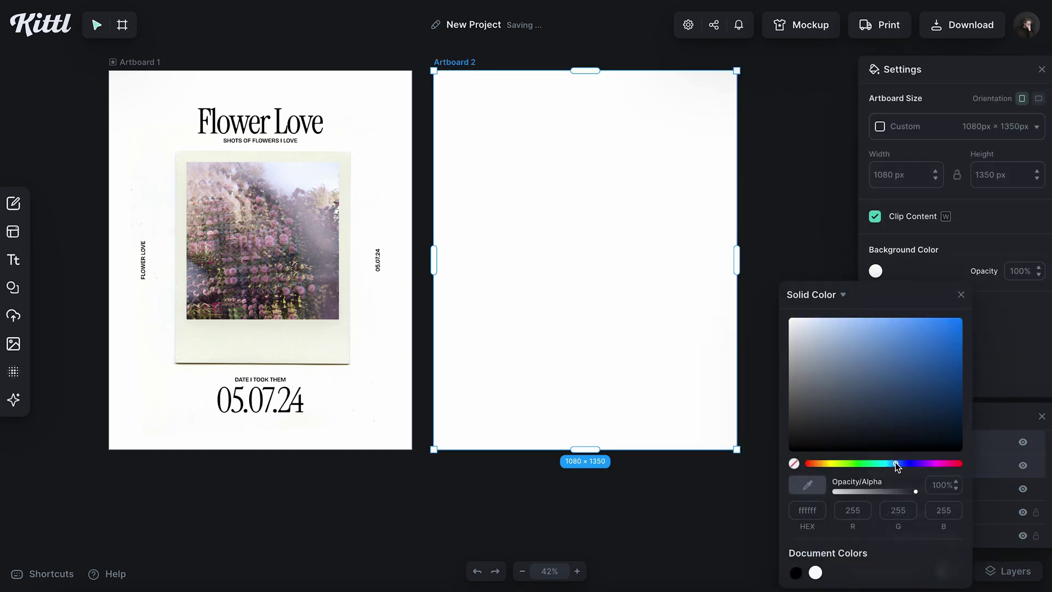
left_click_drag(851, 399, 841, 368)
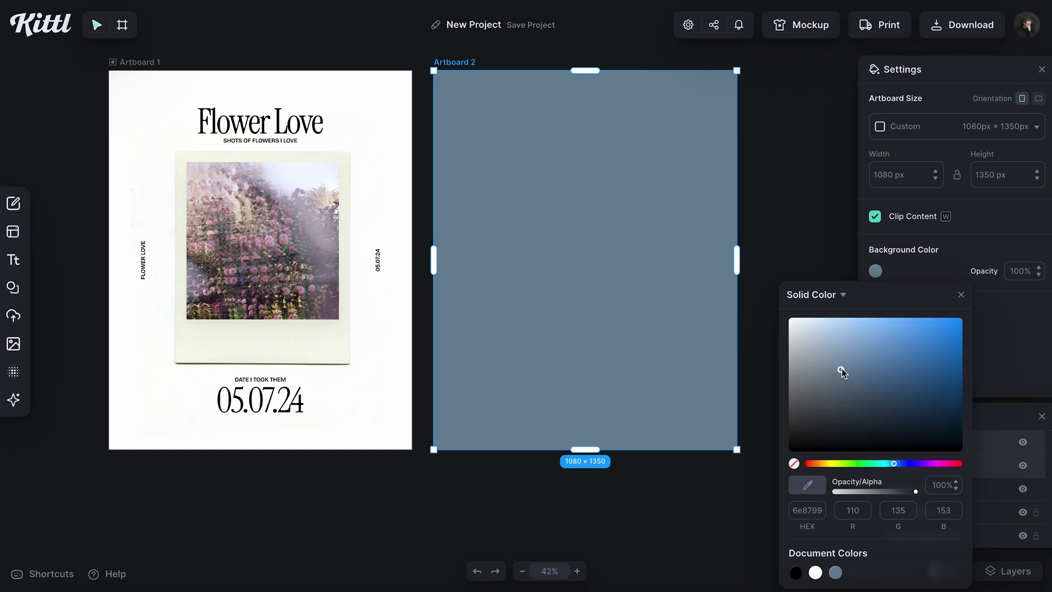
left_click(961, 294)
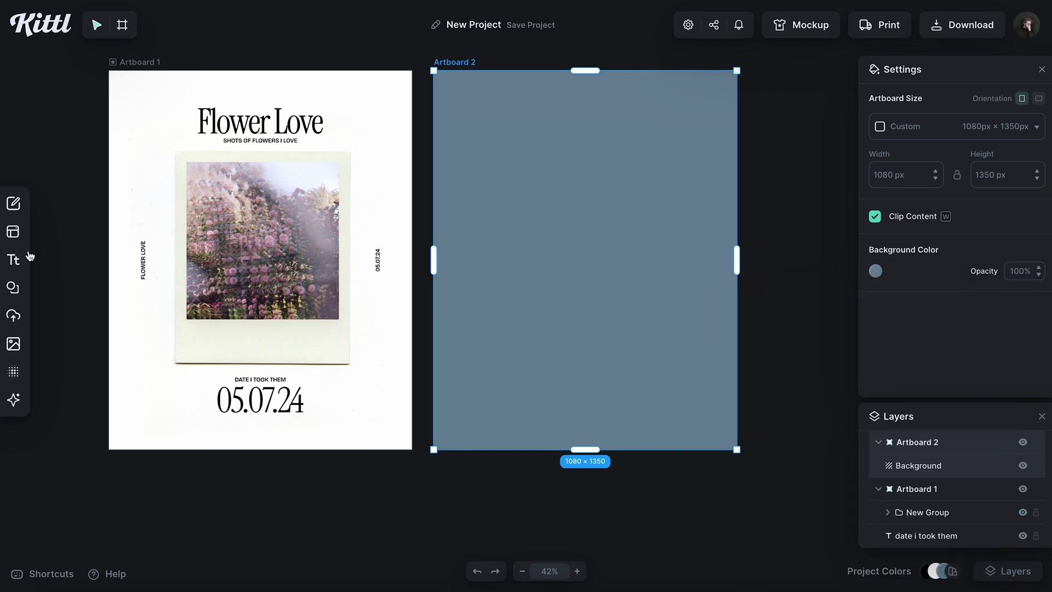
- Add a square and shape it into a portrait rectangle centred on the artboard
left_click(14, 288)
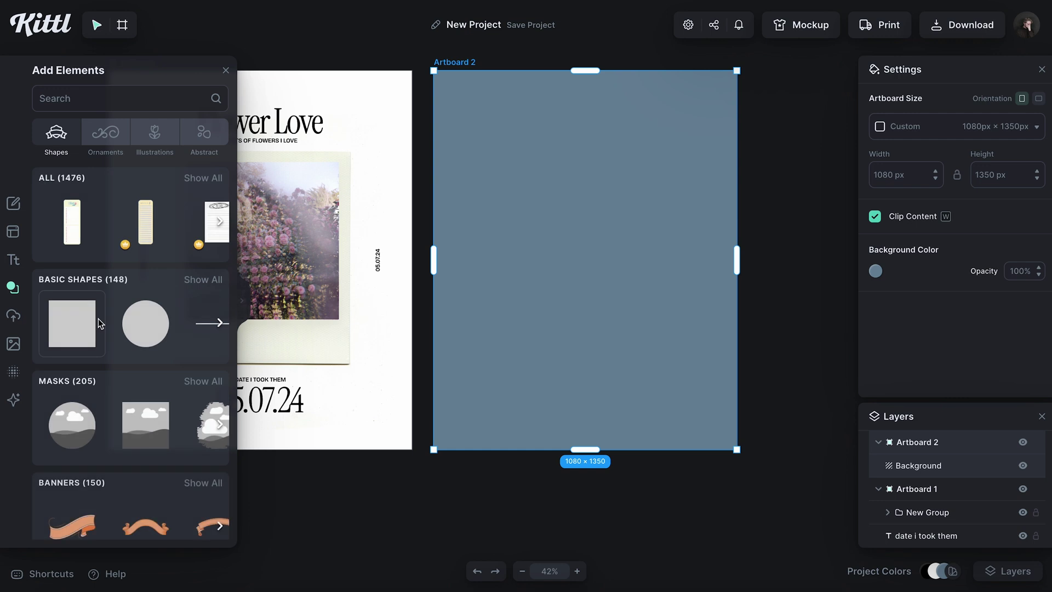
left_click(100, 324)
left_click_drag(477, 256, 565, 259)
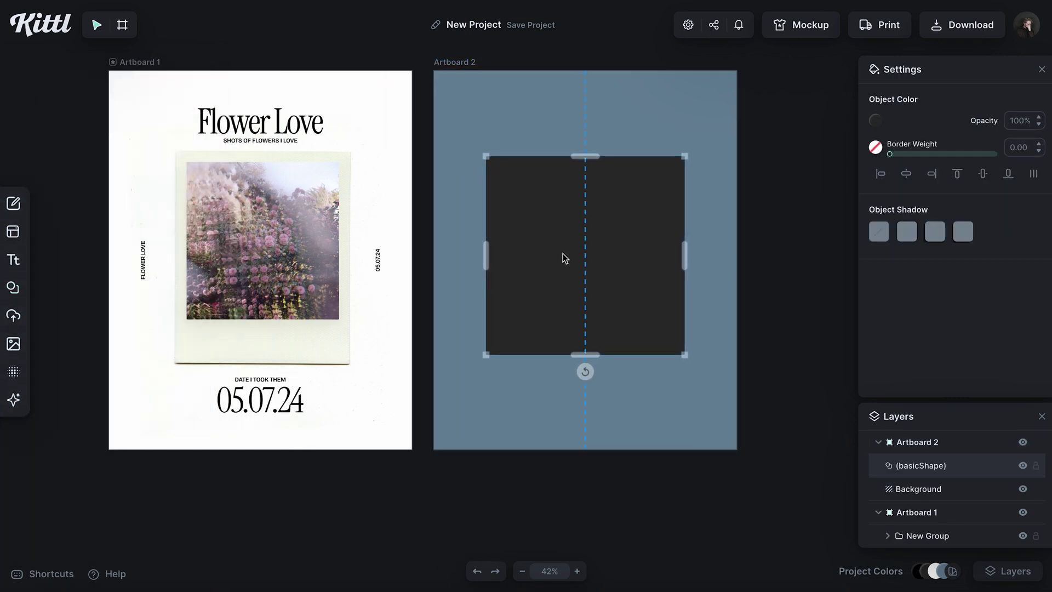
left_click_drag(590, 359, 590, 421)
left_click_drag(686, 418, 664, 389)
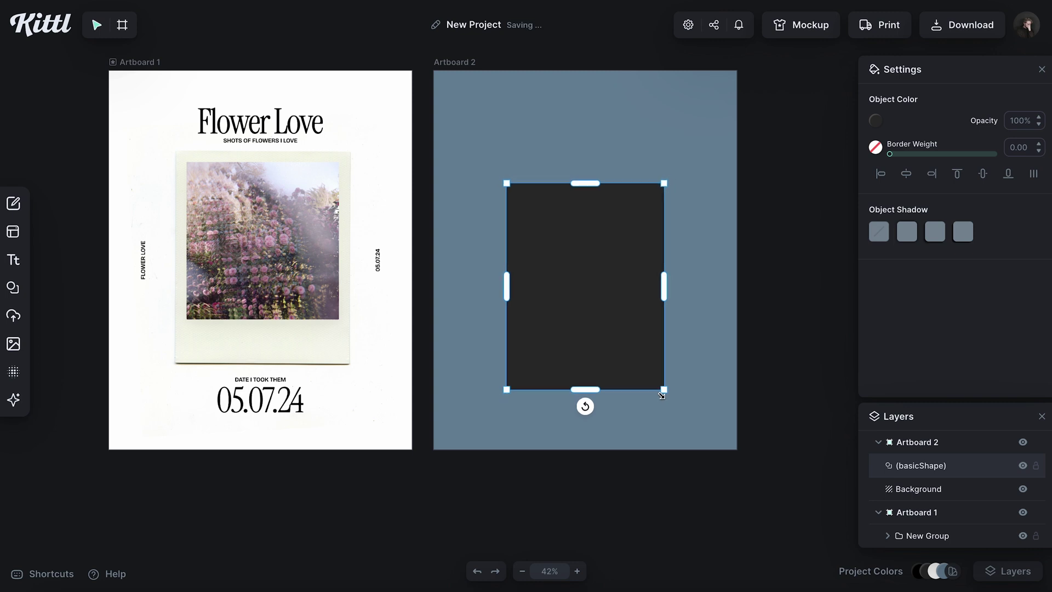
left_click(983, 174)
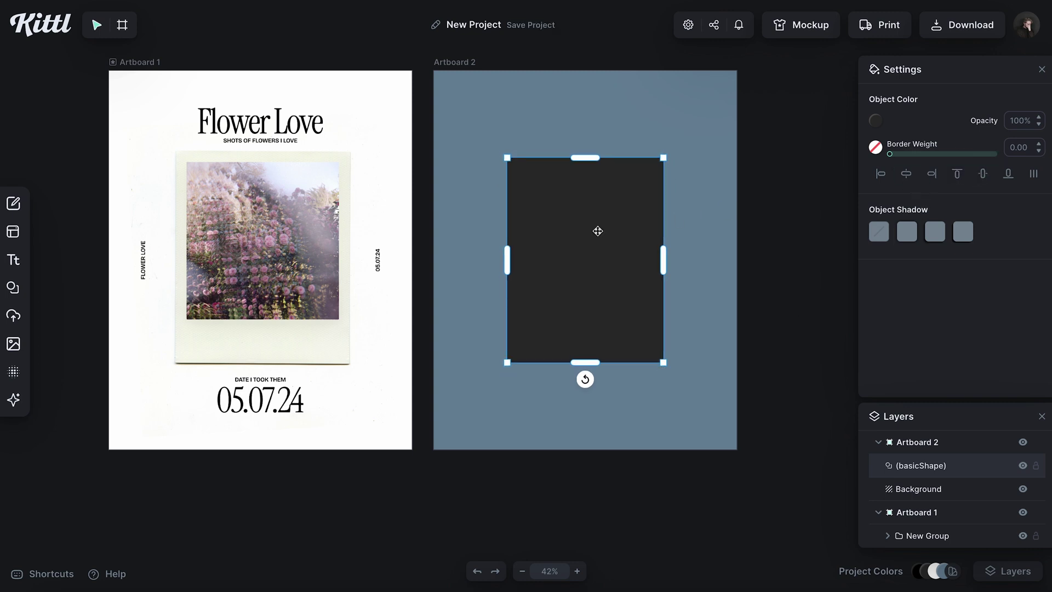
left_click_drag(616, 245, 614, 260)
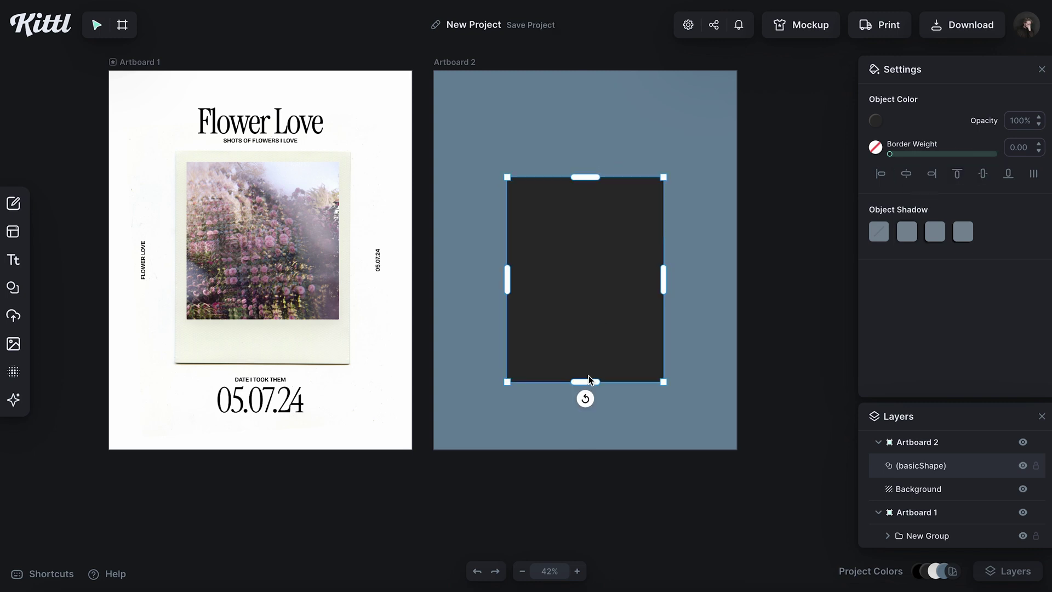
left_click_drag(588, 378, 590, 363)
left_click_drag(589, 286, 589, 294)
- Fill the rectangle with white
left_click(877, 121)
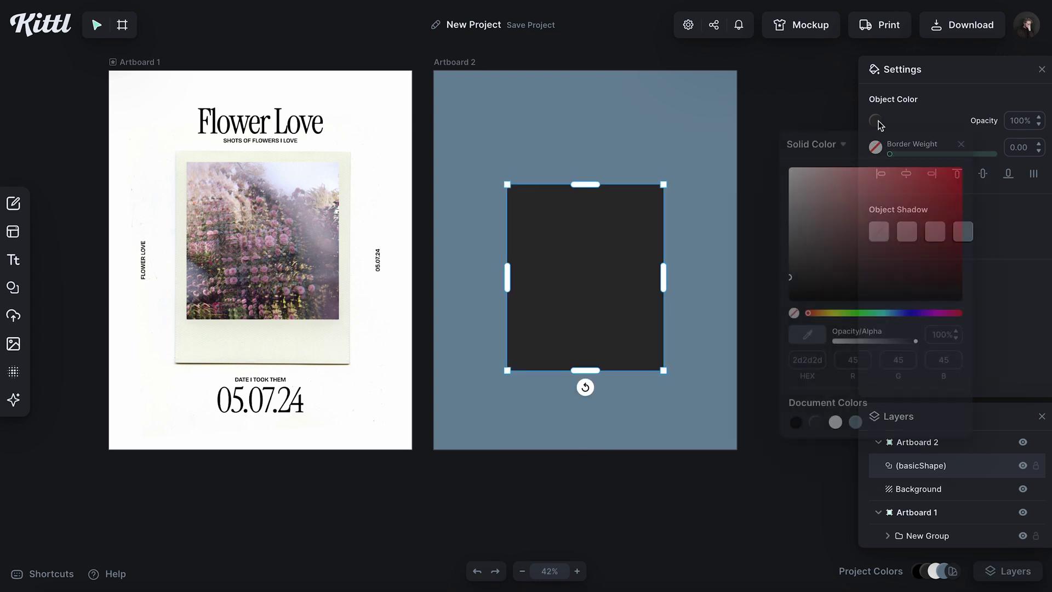
left_click(835, 422)
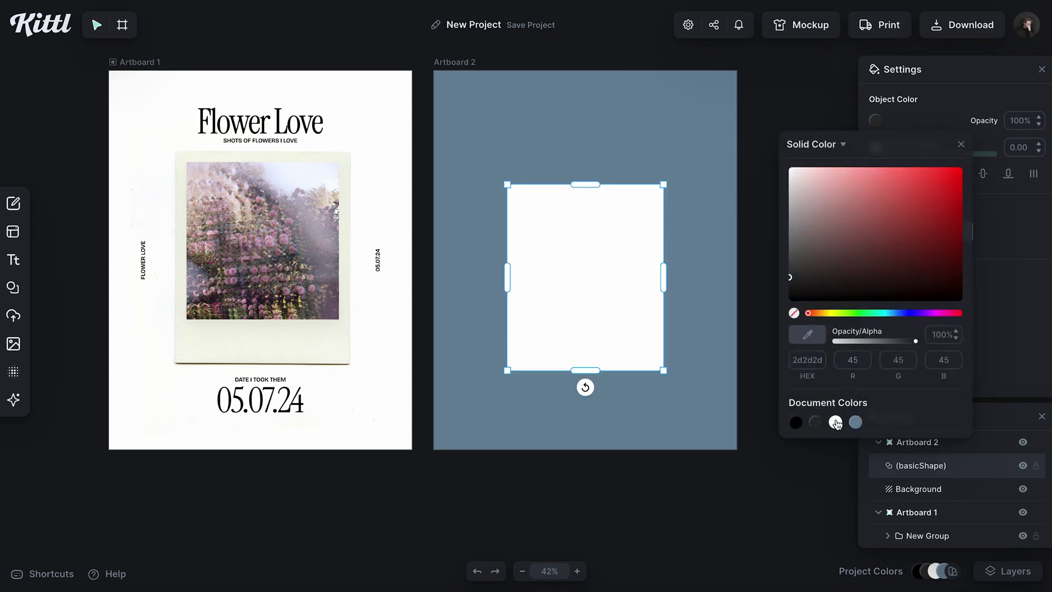
left_click(960, 145)
left_click(786, 252)
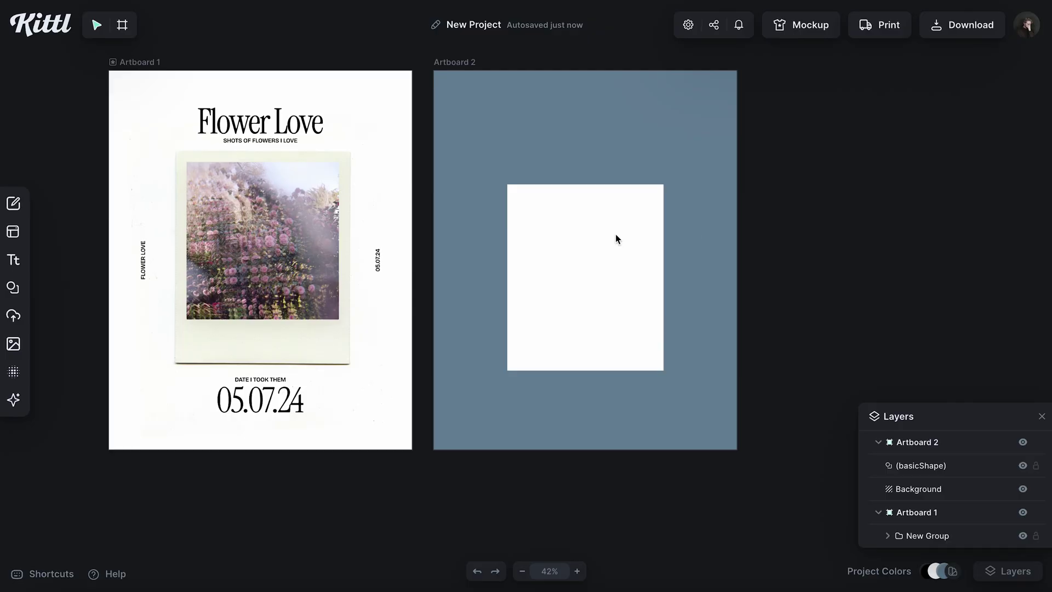
left_click(12, 286)
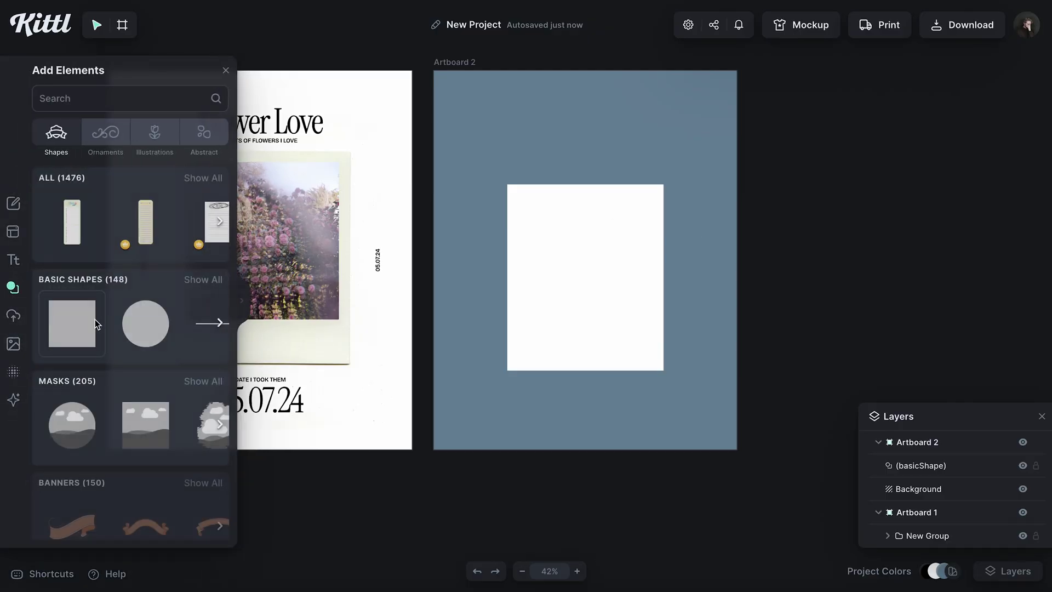
- Add a second square and fit it across the top of the white rectangle
left_click(91, 321)
left_click(226, 70)
left_click_drag(534, 364, 617, 355)
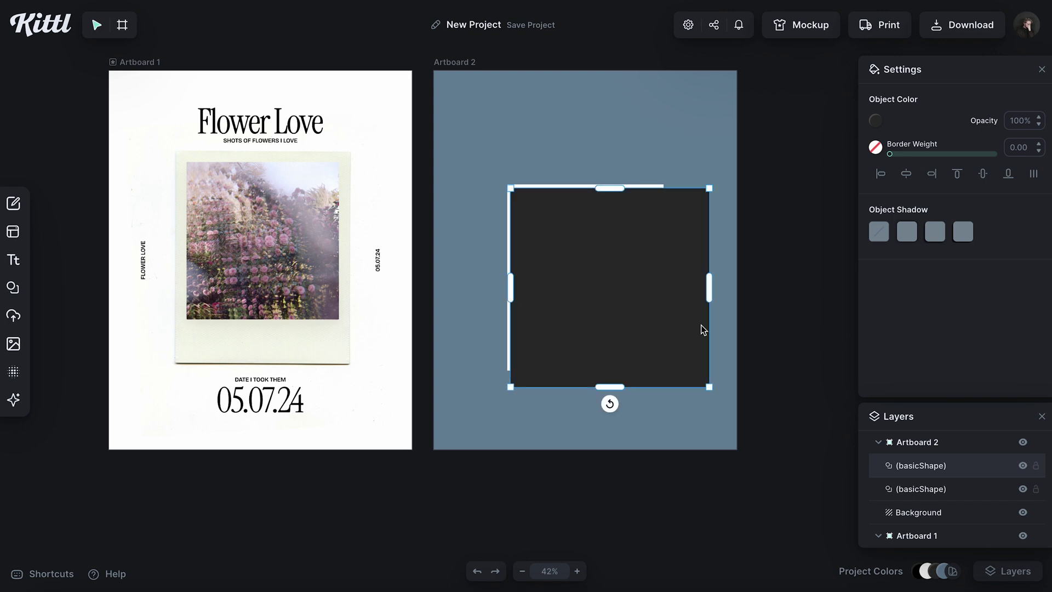
left_click_drag(709, 294, 661, 286)
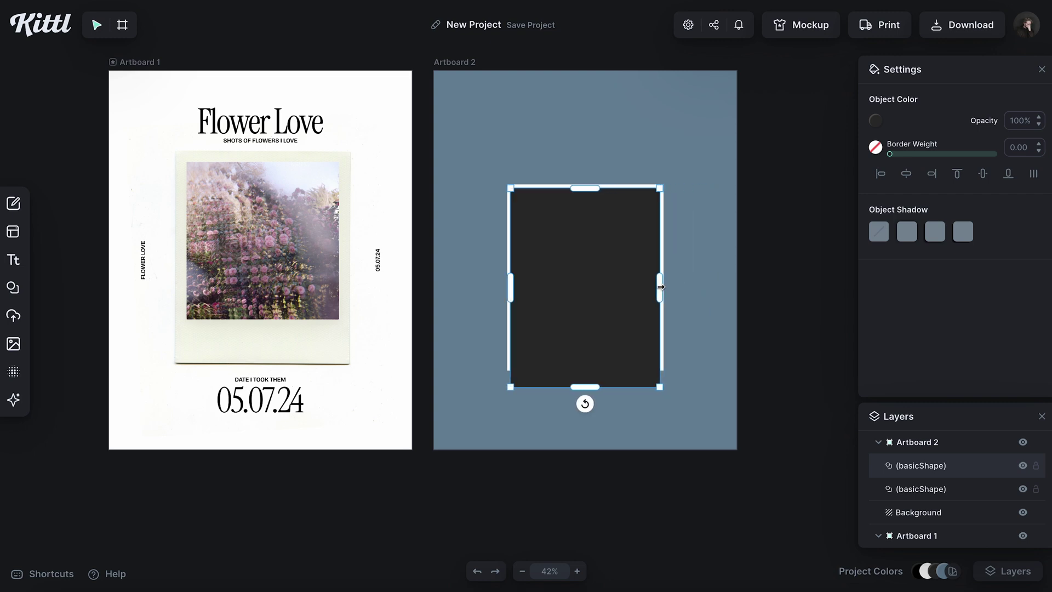
left_click_drag(585, 389, 585, 327)
- Centre the inner square horizontally within the white frame
left_click_drag(715, 352, 590, 293)
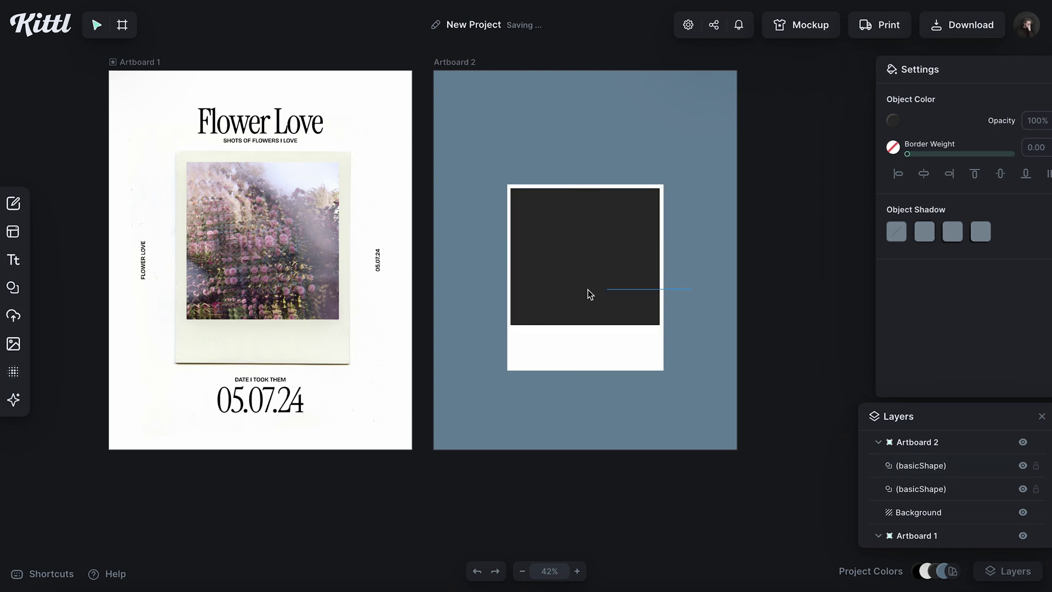
left_click(907, 148)
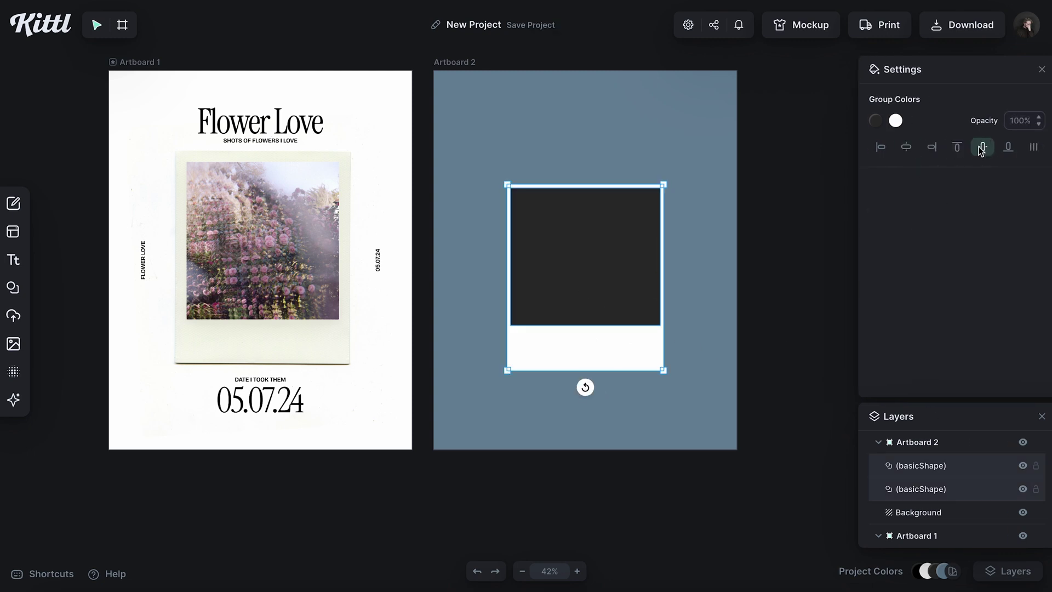
key("ctrl+g")
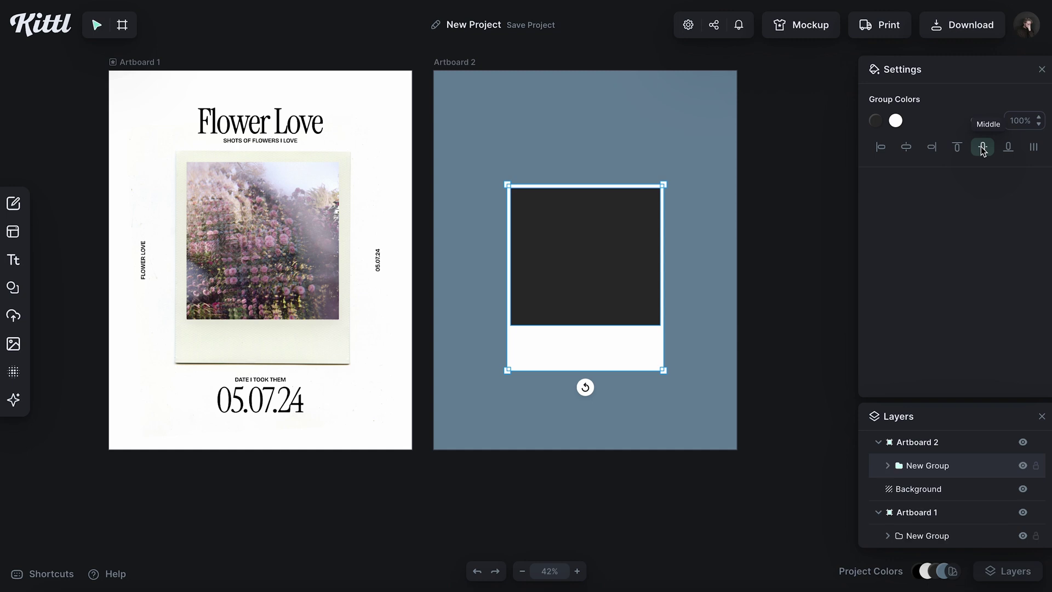
left_click(909, 147)
key("ctrl+shift+g")
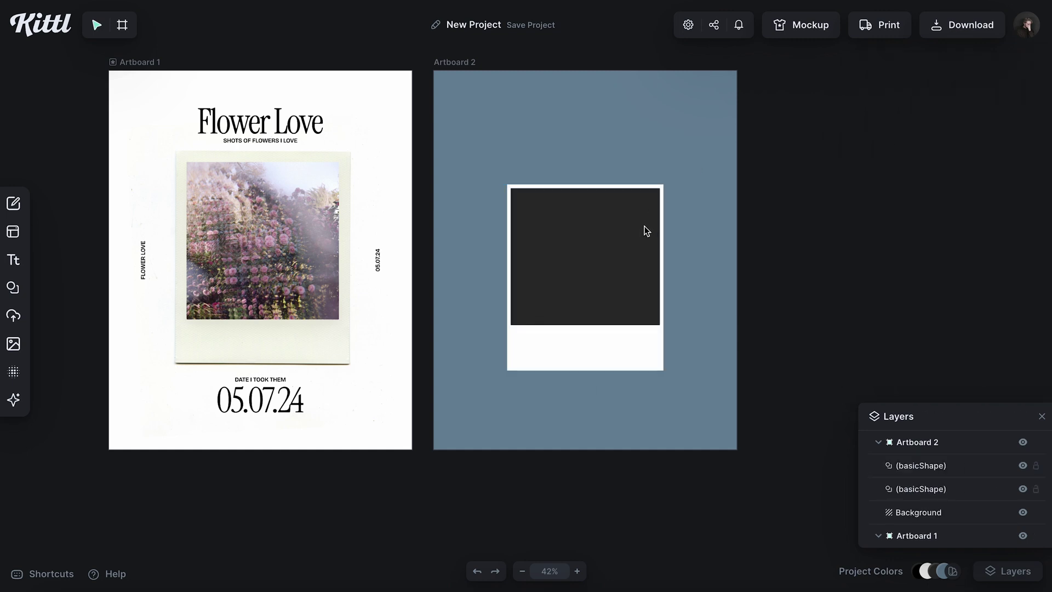
- Recolour the inner square to the blue-grey background colour 6d899d
left_click(646, 230)
left_click(875, 120)
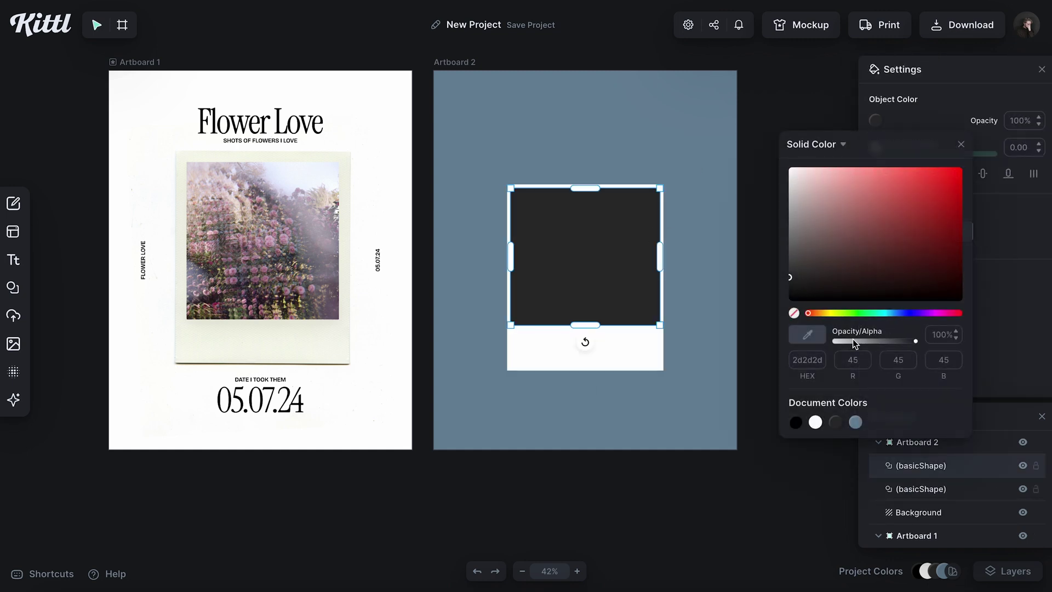
left_click(855, 422)
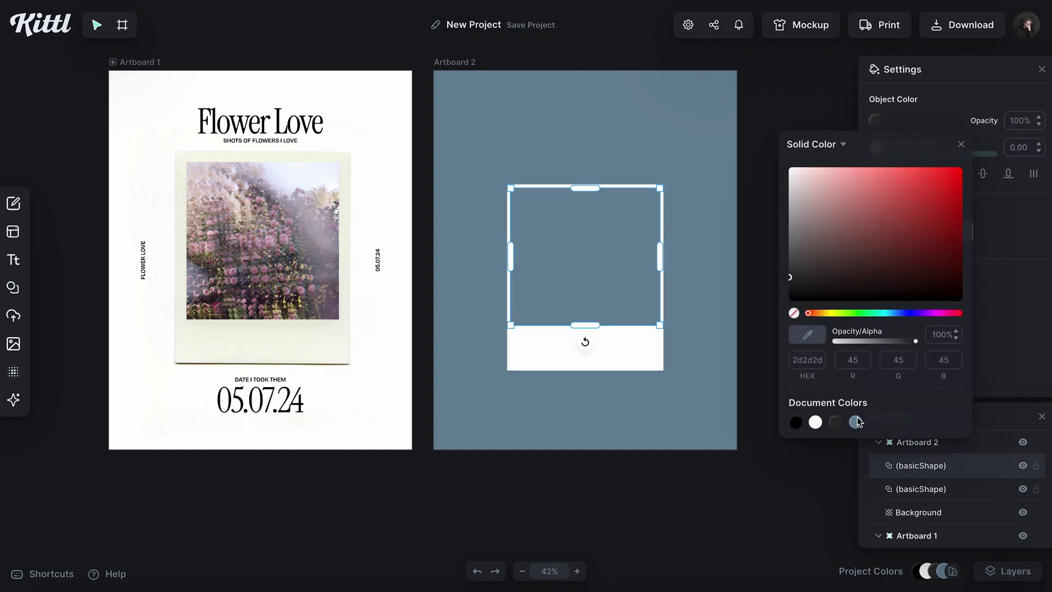
left_click(960, 145)
left_click(760, 195)
left_click(13, 287)
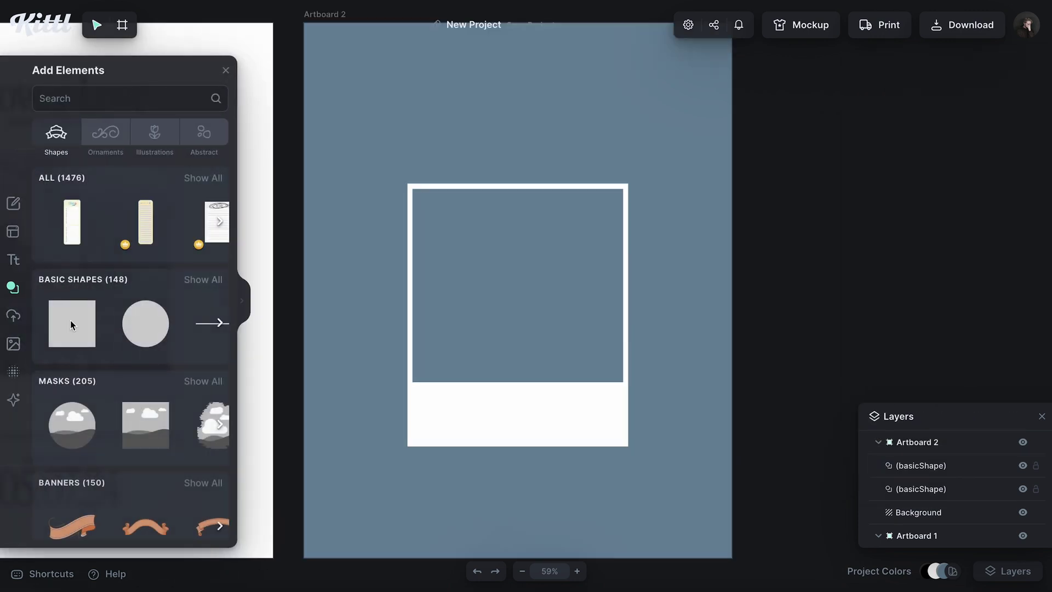
- Add the vase-on-table stock photo to Artboard 2
left_click(13, 344)
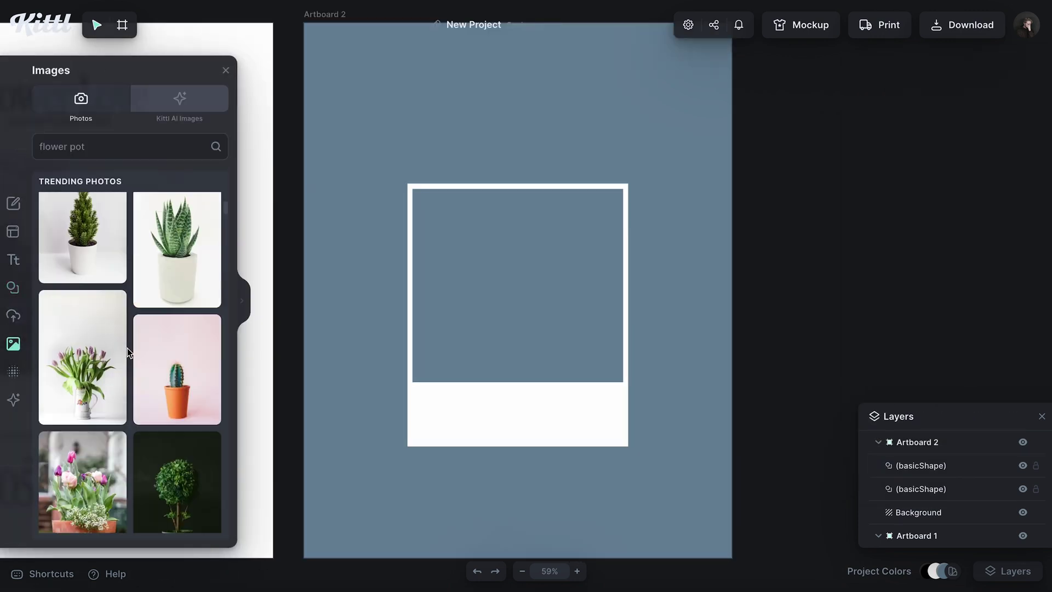
scroll(127, 348, "down", 10)
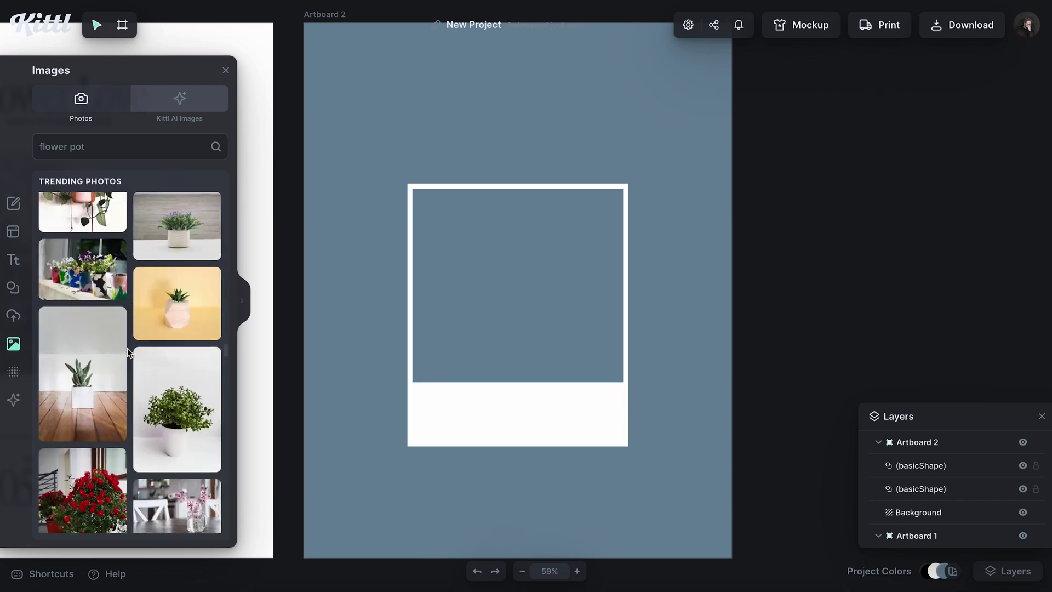
scroll(127, 347, "down", 15)
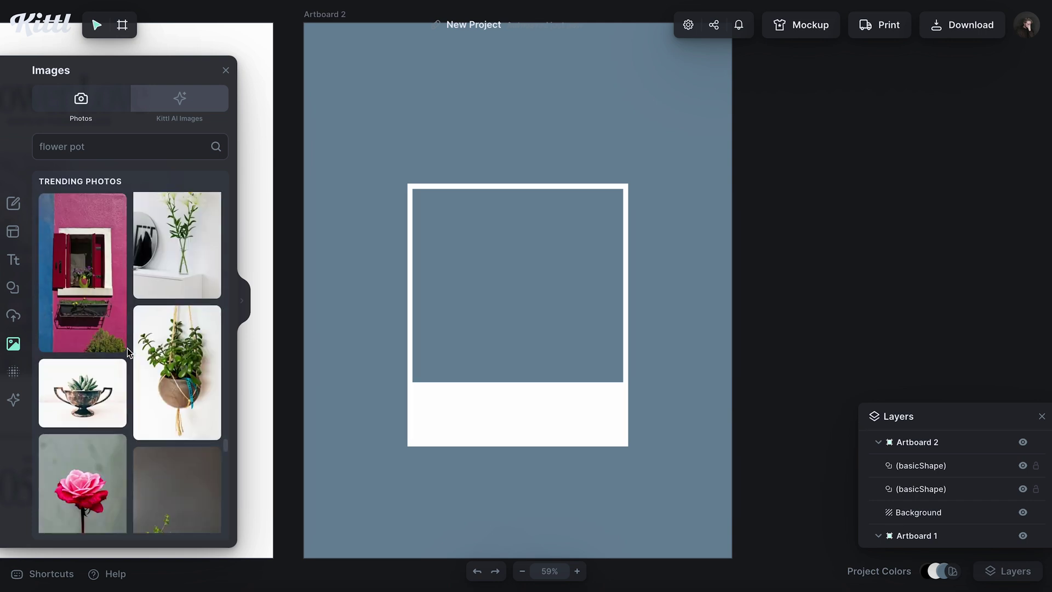
scroll(127, 348, "down", 10)
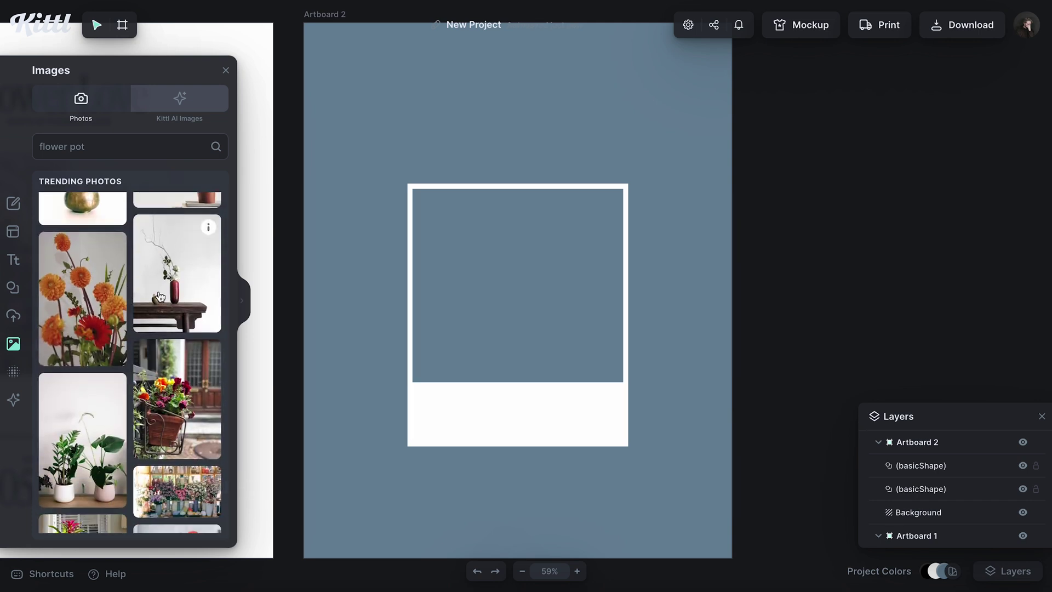
left_click(159, 297)
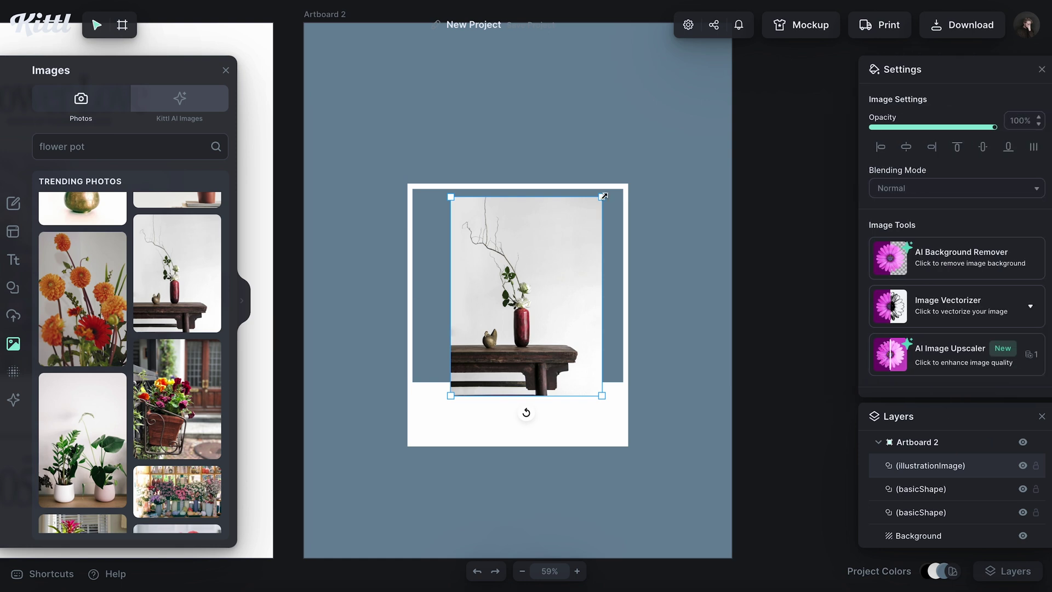
- Enlarge the vase photo over the white frame and run AI Background Remover
left_click_drag(603, 196, 618, 175)
left_click_drag(575, 286, 582, 277)
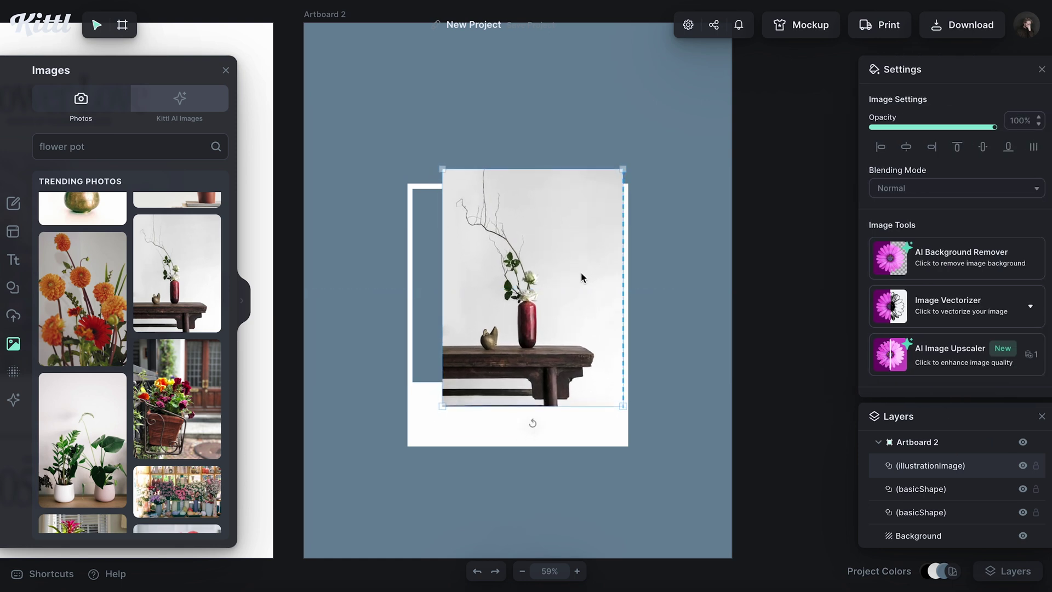
left_click_drag(441, 407, 394, 431)
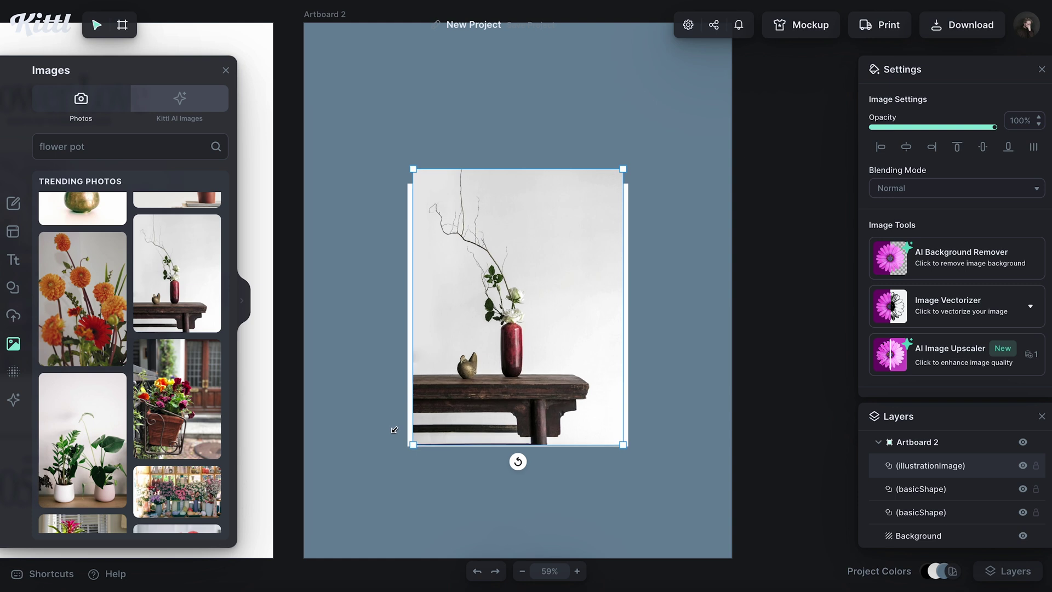
left_click(224, 68)
left_click(964, 247)
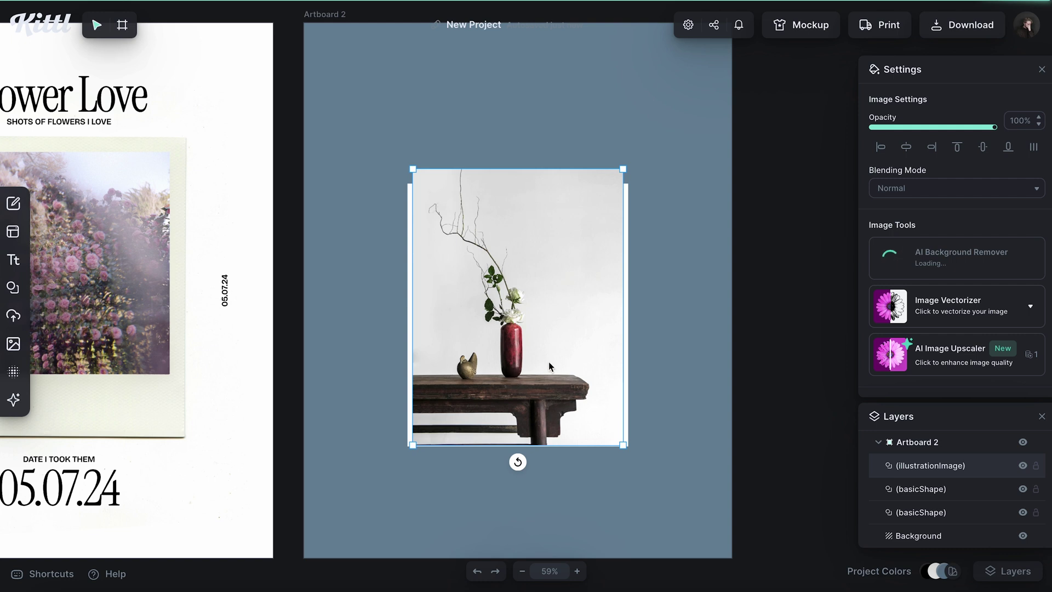
- Raise the cut-out vase photo to the vertical centre guide, then fit both artboards in view
scroll(518, 383, "up", 5)
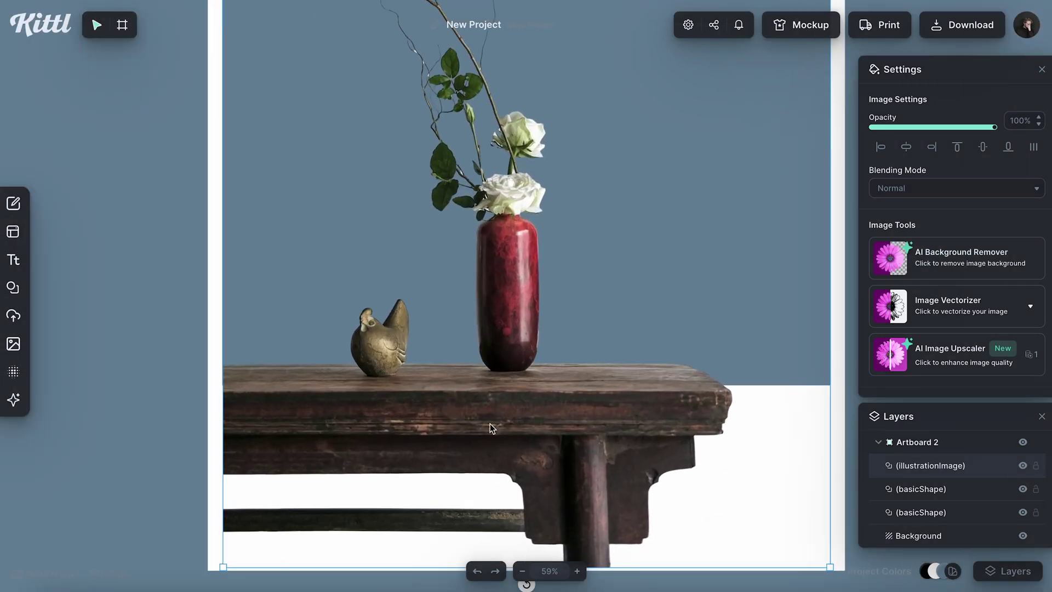
left_click_drag(489, 423, 478, 243)
scroll(303, 294, "left", 5)
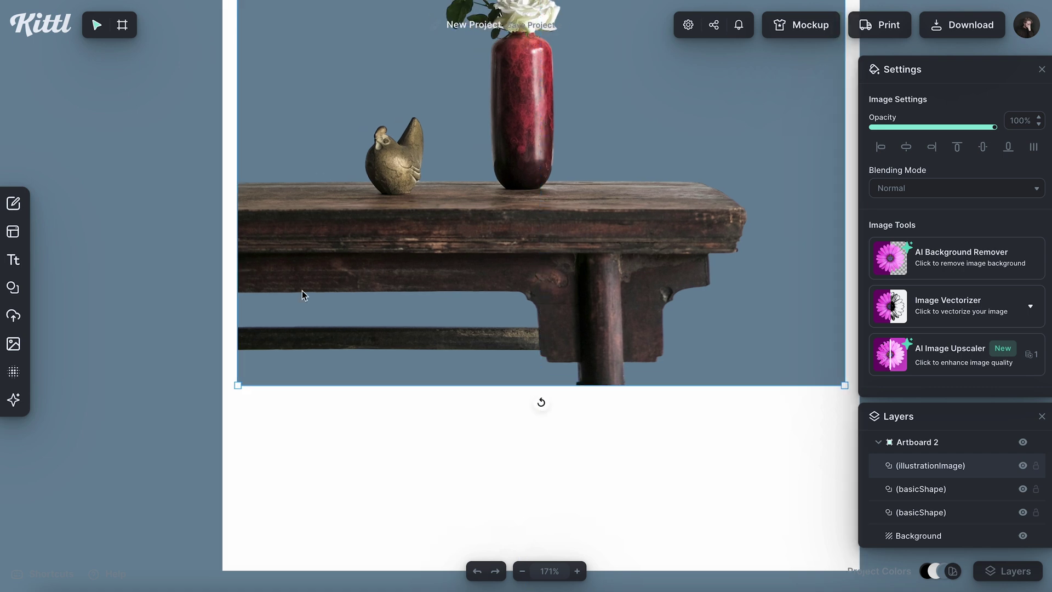
scroll(391, 225, "up", 5)
scroll(391, 225, "up", 5)
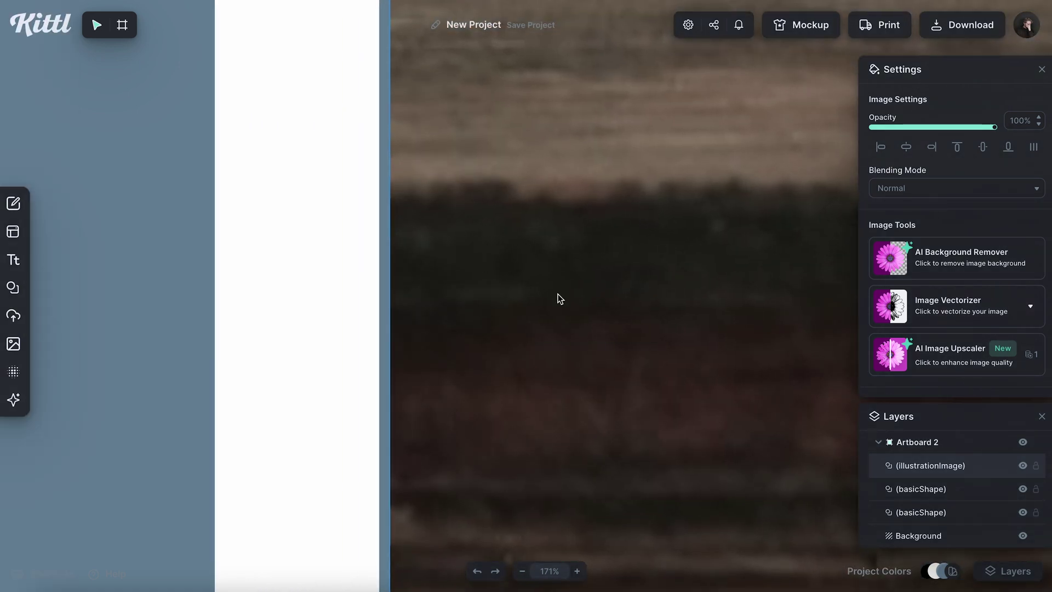
scroll(553, 294, "up", 2)
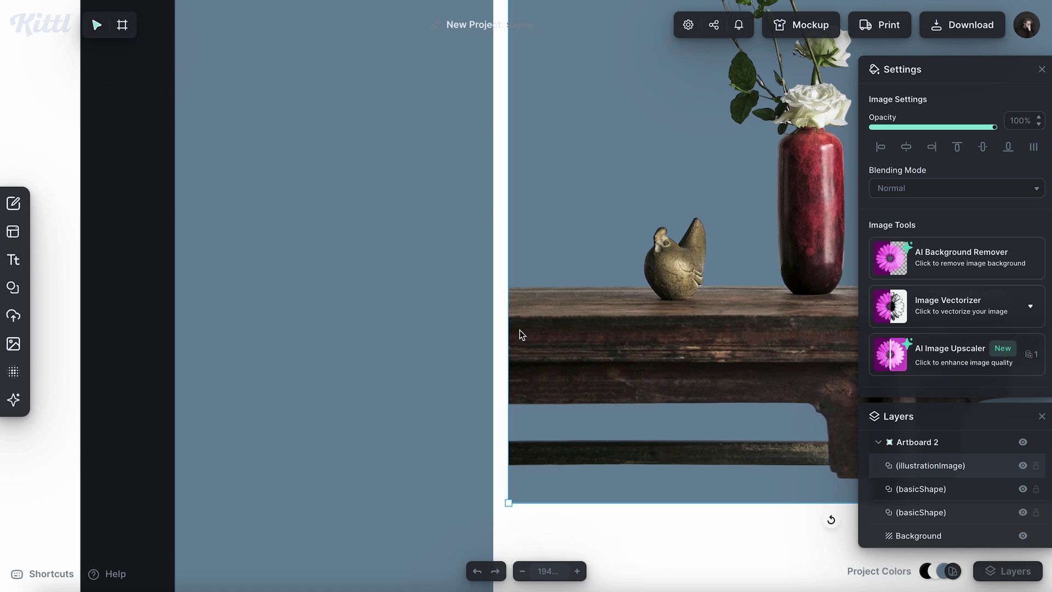
key("Escape")
key("shift+1")
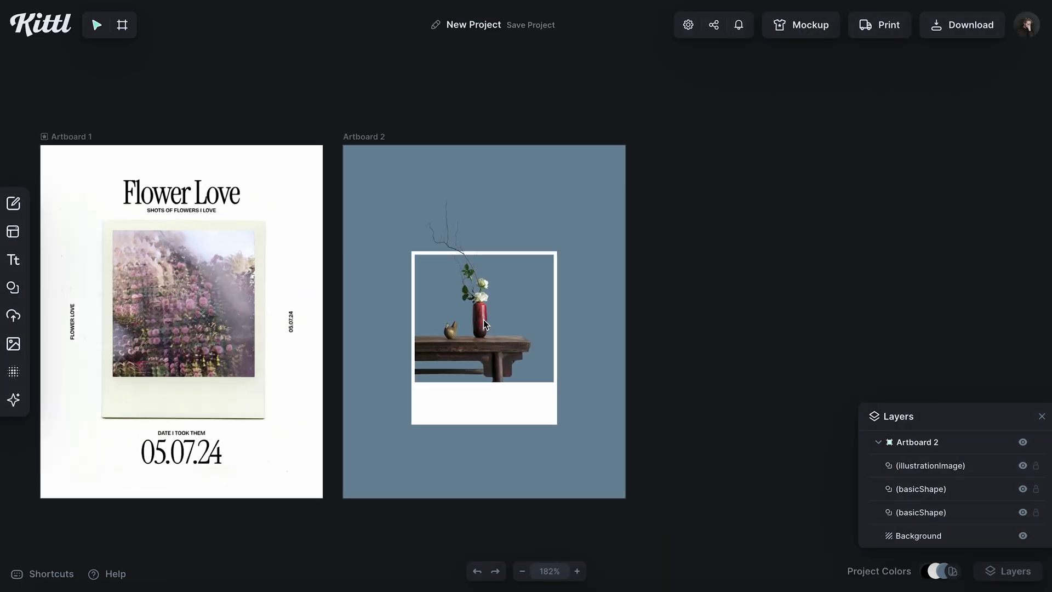
scroll(484, 324, "up", 3)
scroll(472, 339, "up", 2)
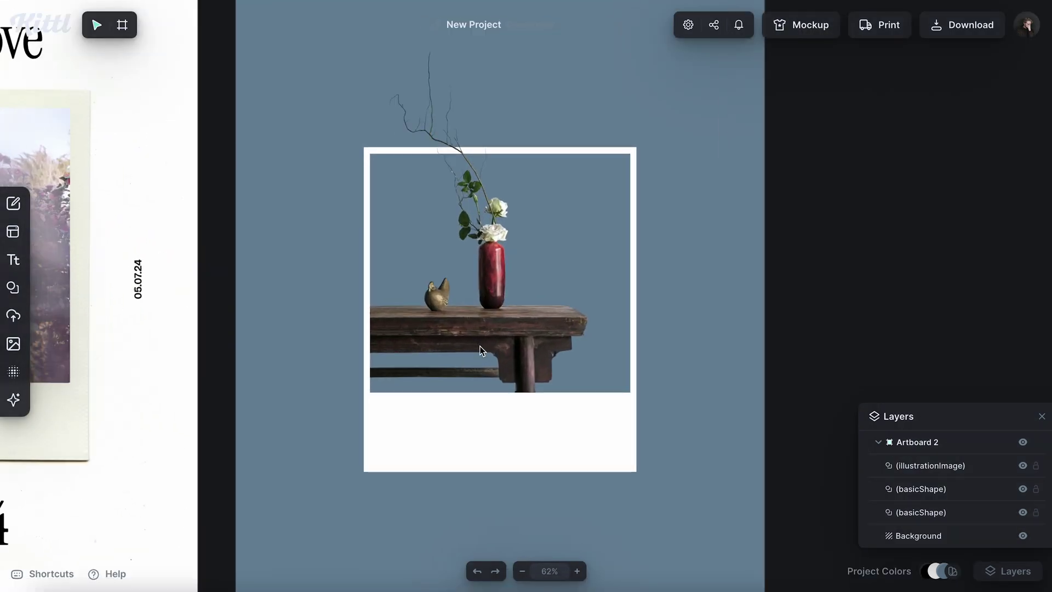
- Add a Cal Sans text headline, left-aligned on the white strip under the photo
key("t")
left_click(914, 237)
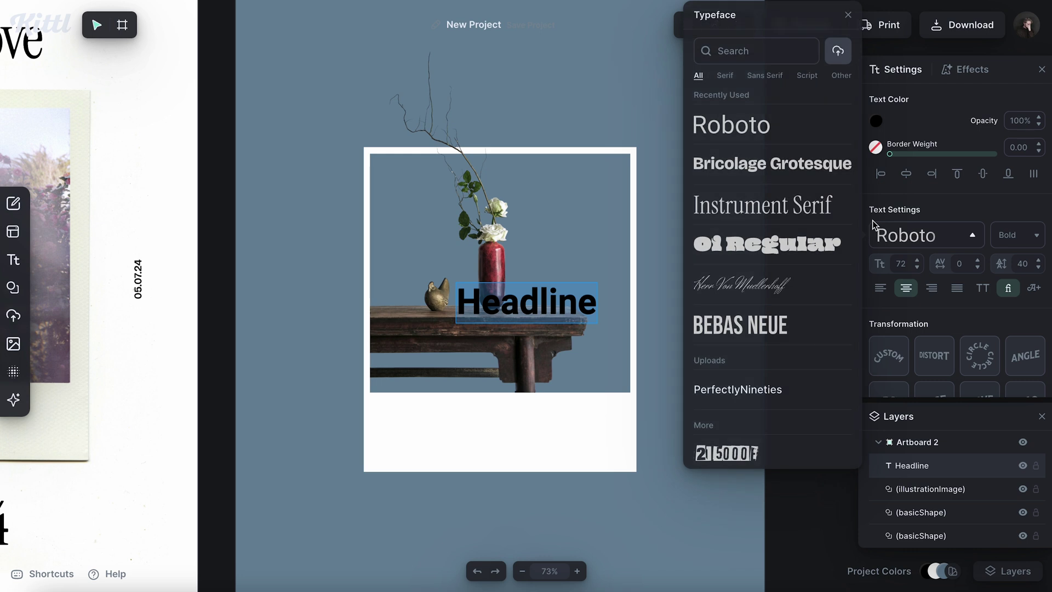
left_click(762, 75)
scroll(769, 227, "down", 5)
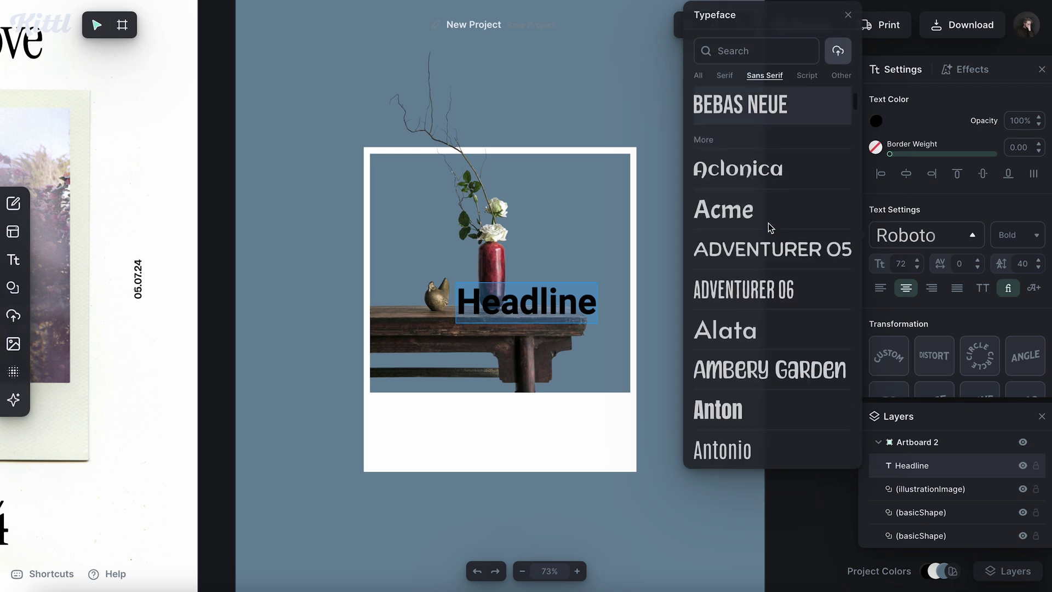
scroll(770, 227, "down", 10)
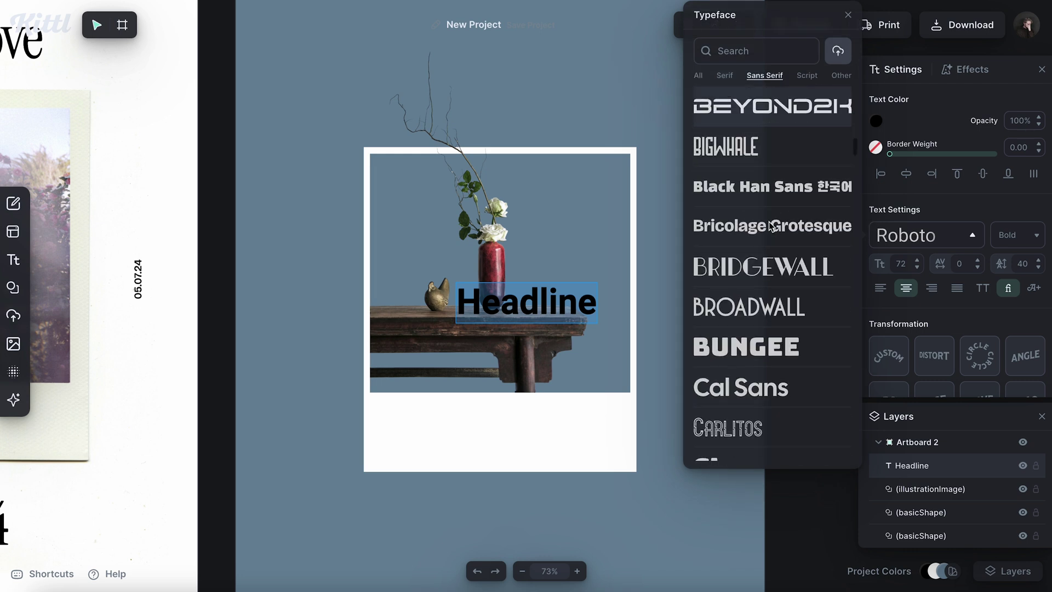
left_click(741, 242)
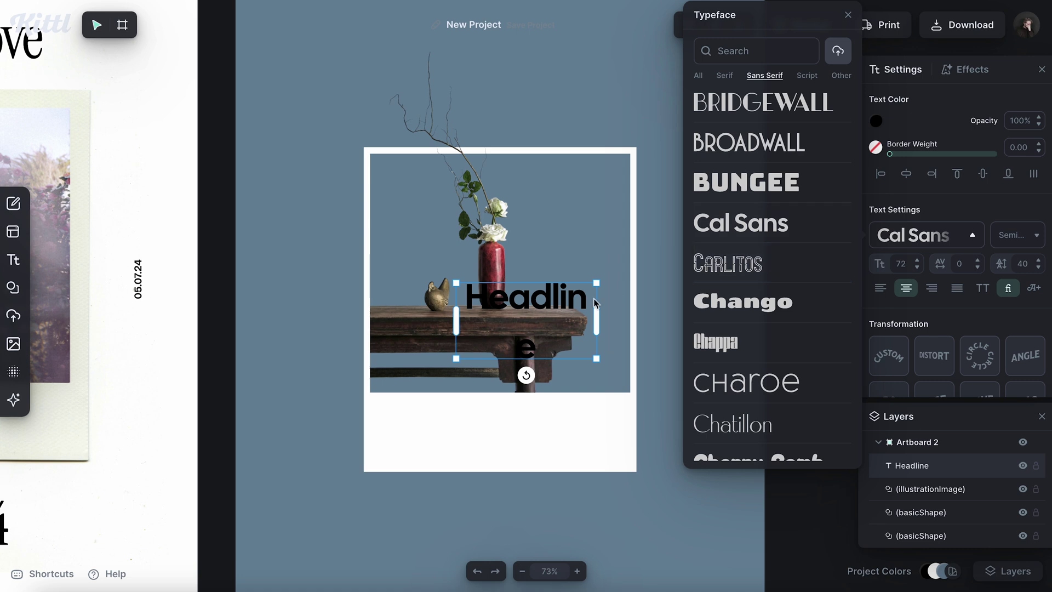
left_click_drag(574, 303, 480, 421)
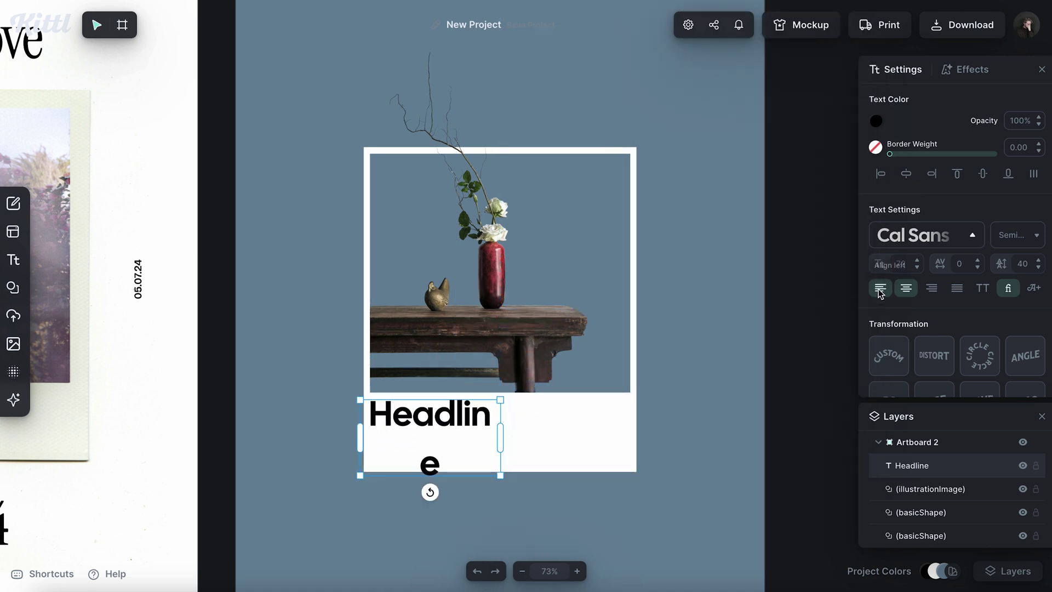
left_click(879, 289)
left_click_drag(448, 419, 461, 420)
- Change the headline to 'Art + Design', widen it to one line and scale it down slightly
double_click(460, 418)
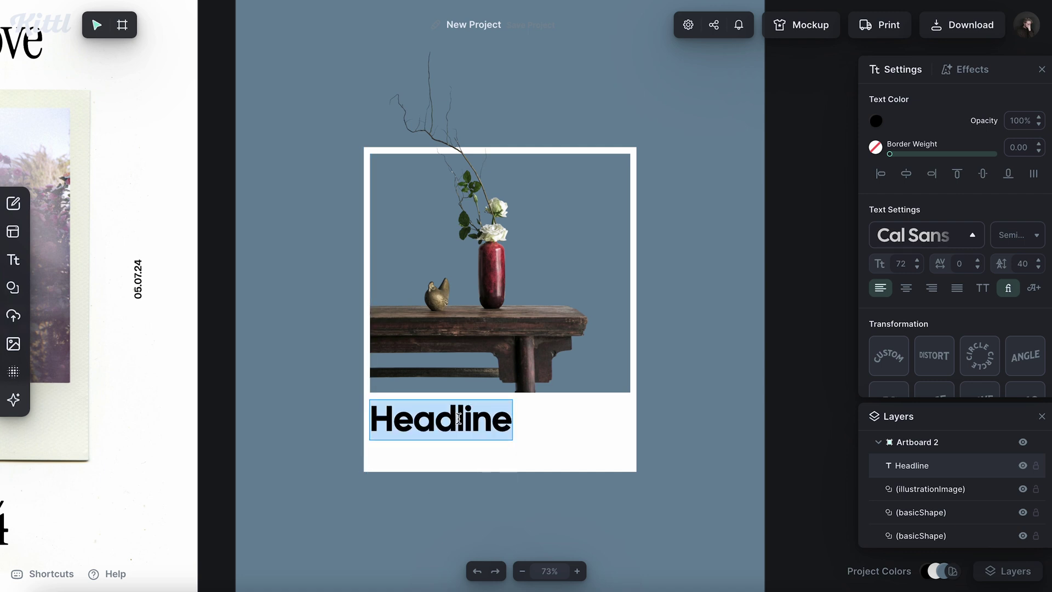
type("Art")
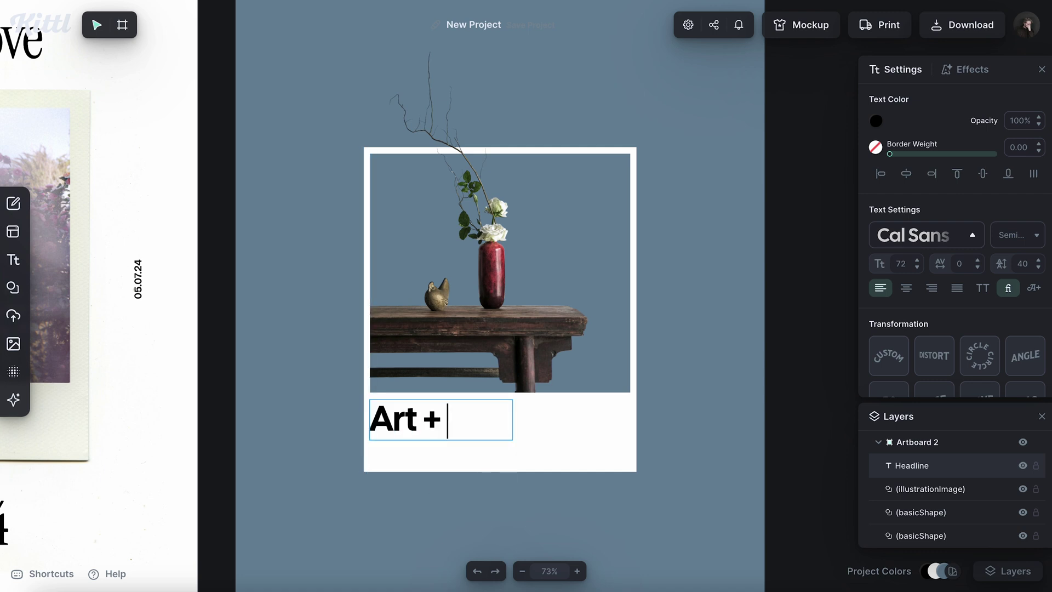
type(" + Design")
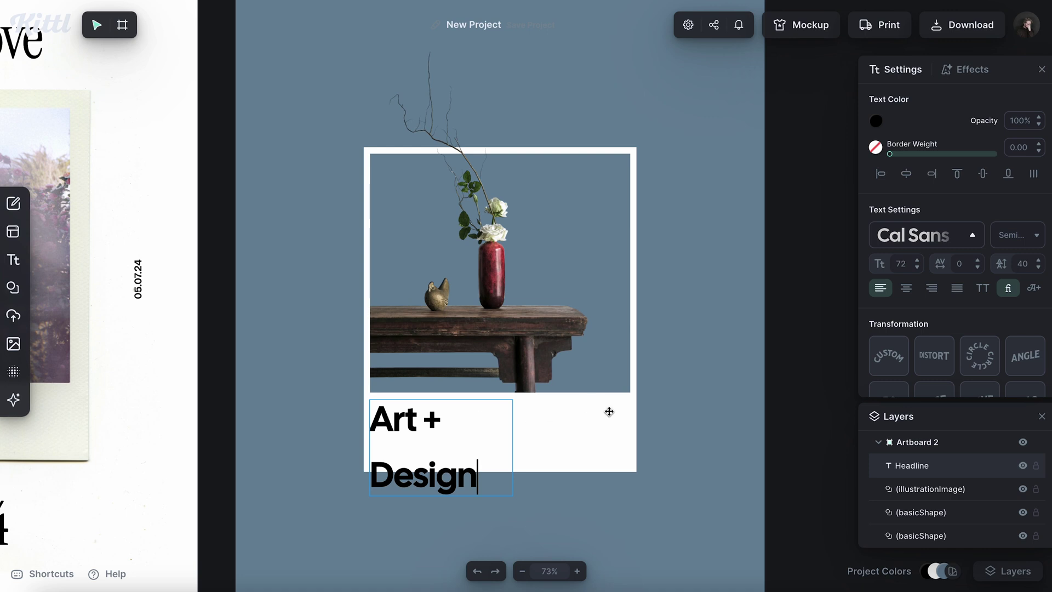
left_click(693, 410)
left_click(485, 446)
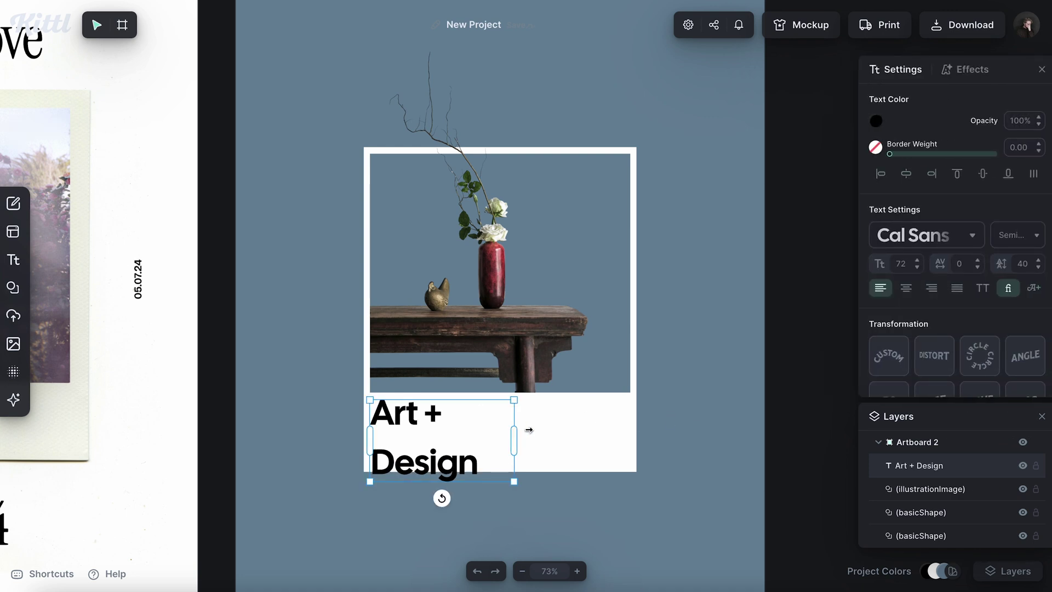
left_click_drag(528, 430, 573, 423)
left_click(728, 368)
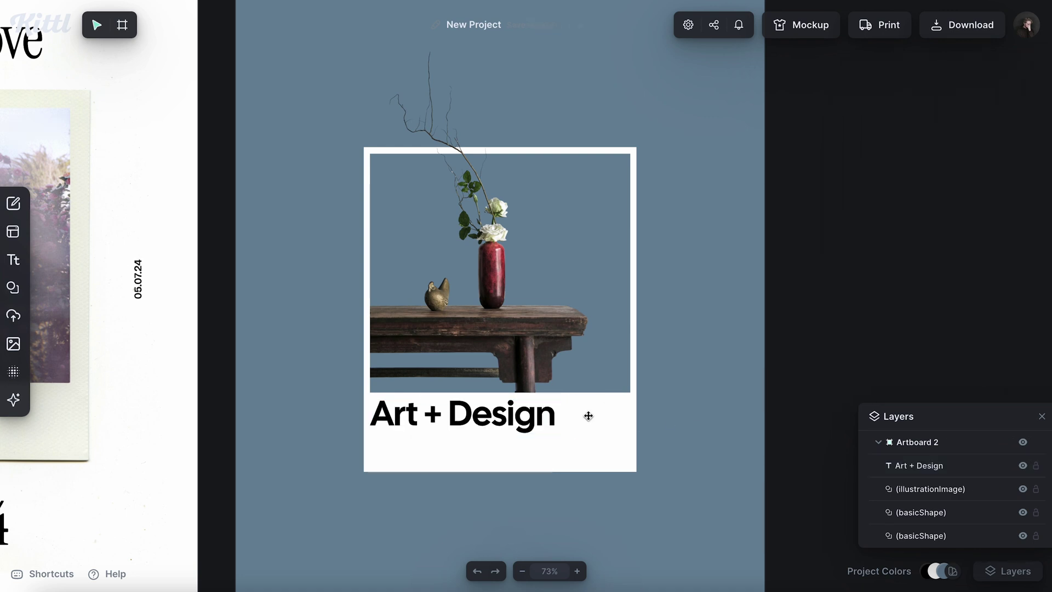
left_click(510, 421)
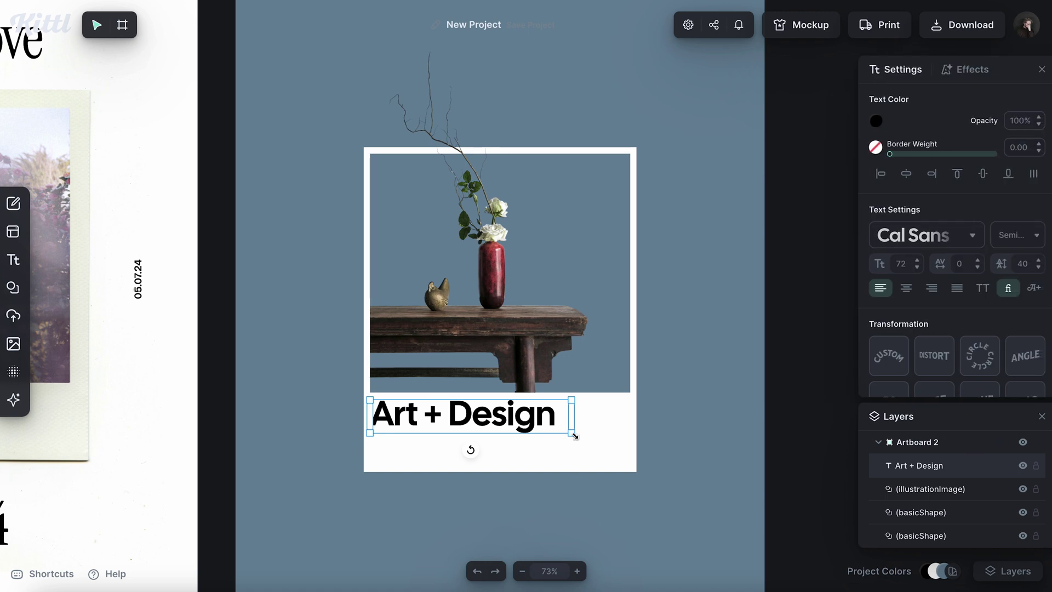
left_click_drag(575, 437, 470, 446)
- Duplicate the headline and turn the copy into a 'DESIGN WITH KITTL' caption with a wider box
key("ctrl+d")
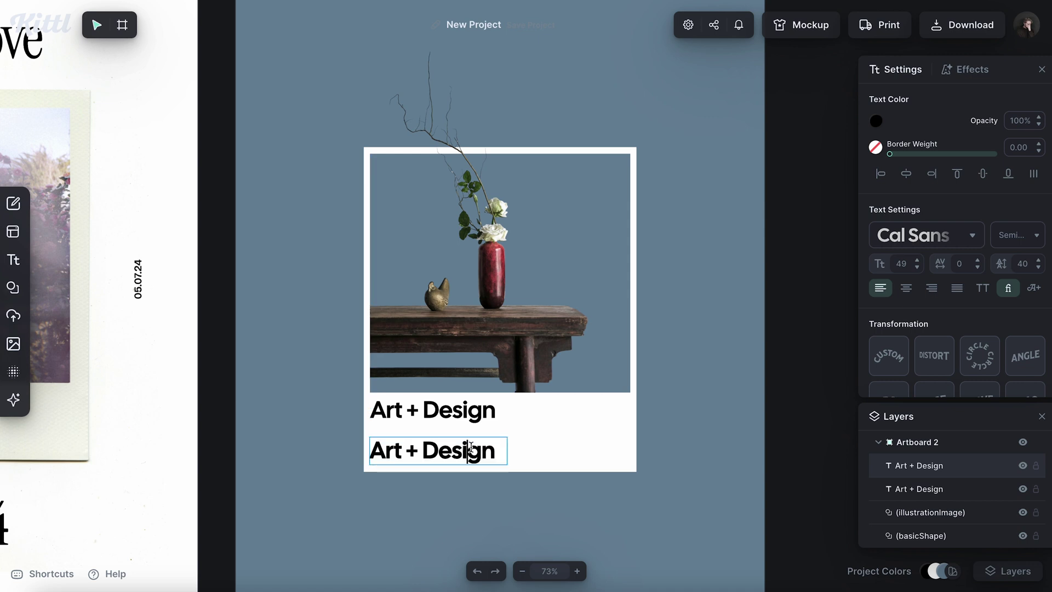
key("ctrl+a")
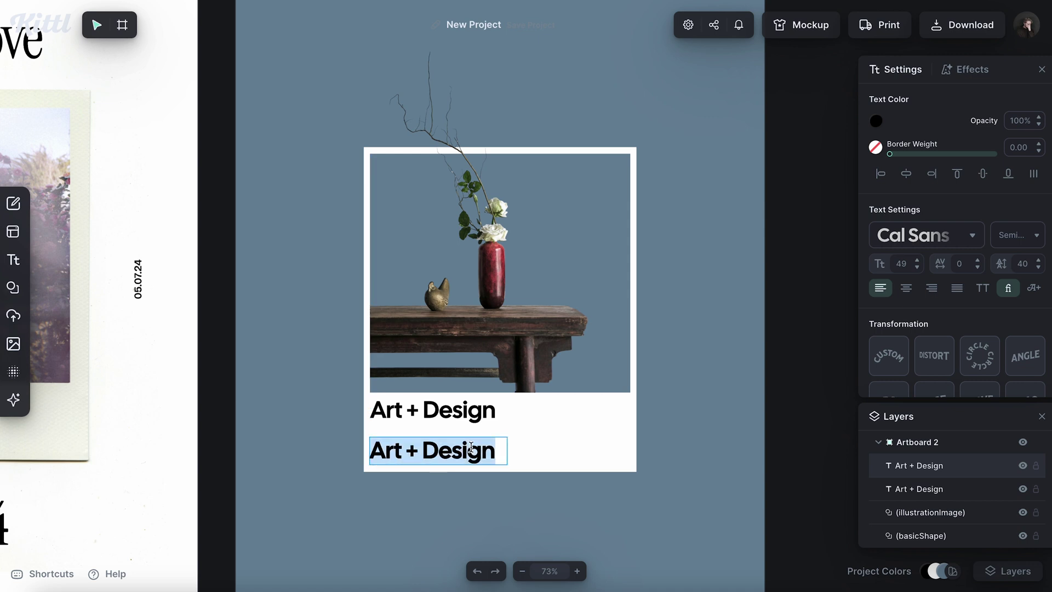
type("DESIGN")
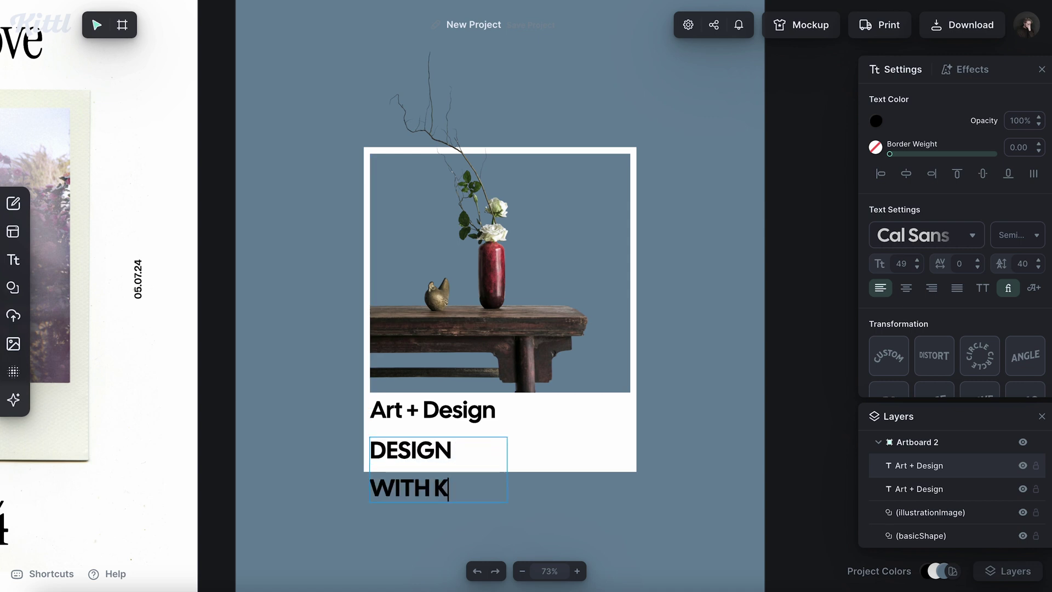
key("Escape")
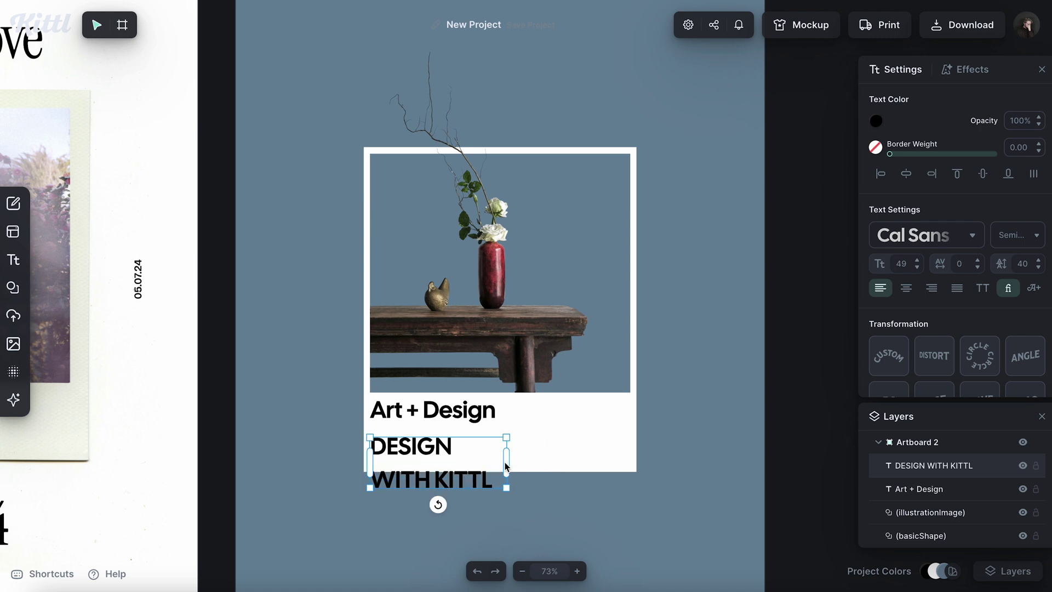
mouse_move(505, 466)
left_mouse_down()
mouse_move(584, 458)
mouse_move(536, 446)
mouse_move(490, 456)
left_mouse_up()
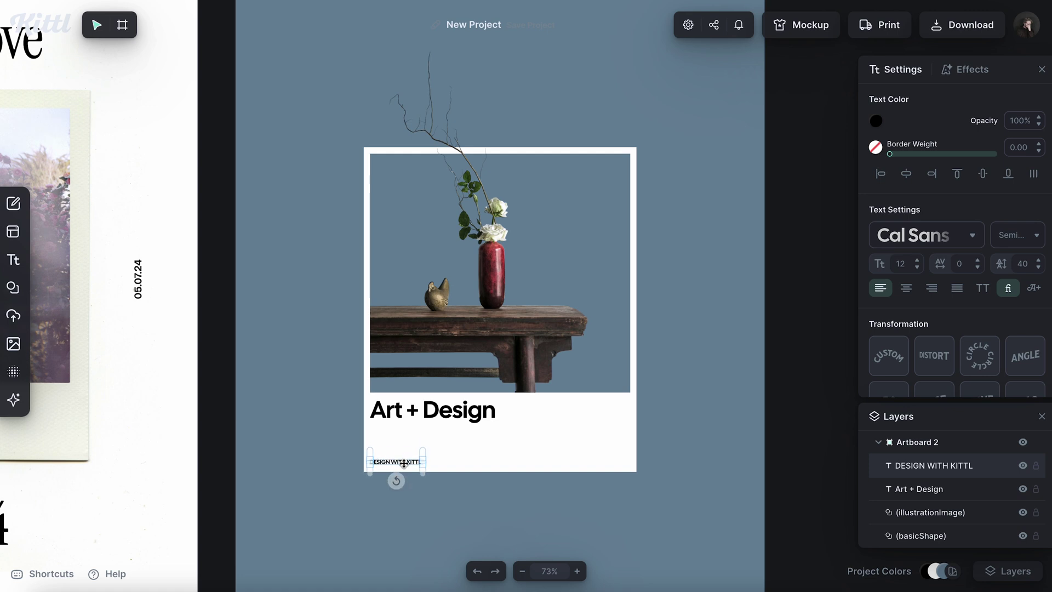
left_click(475, 489)
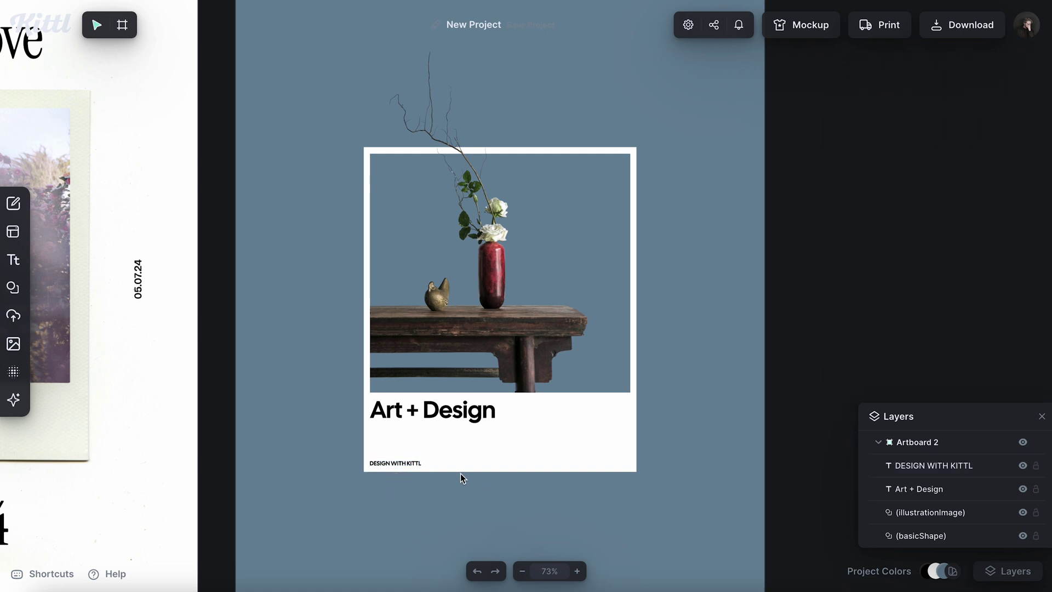